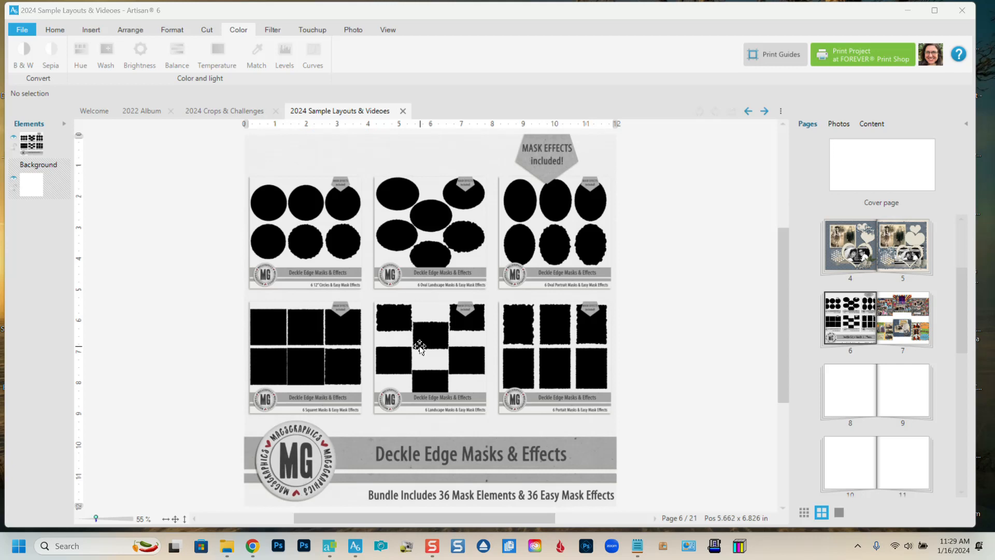
Step: Open page 7 and examine the deckle-edged photos in the three dance convention layouts across its upper half
mouse_move(898, 343)
click(896, 323)
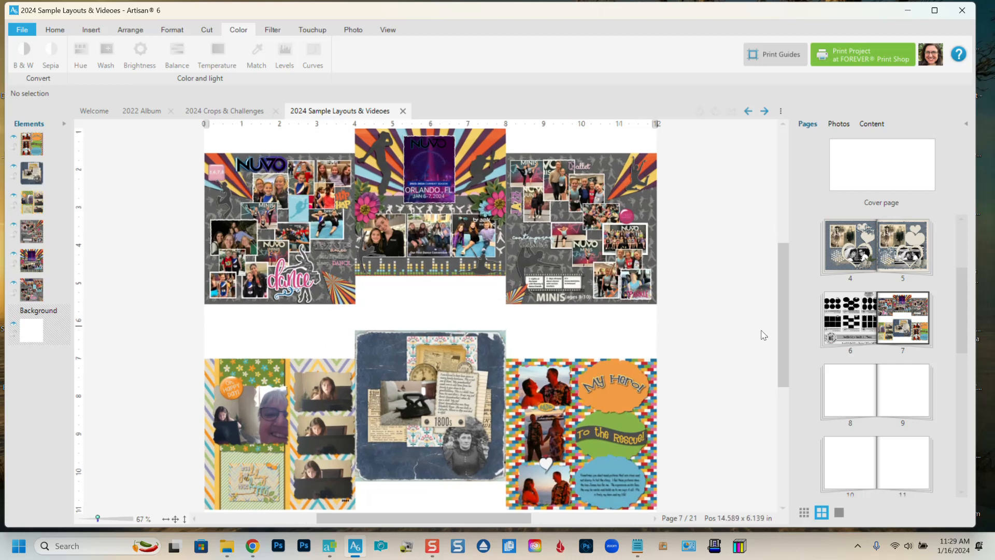
drag(782, 347, 780, 283)
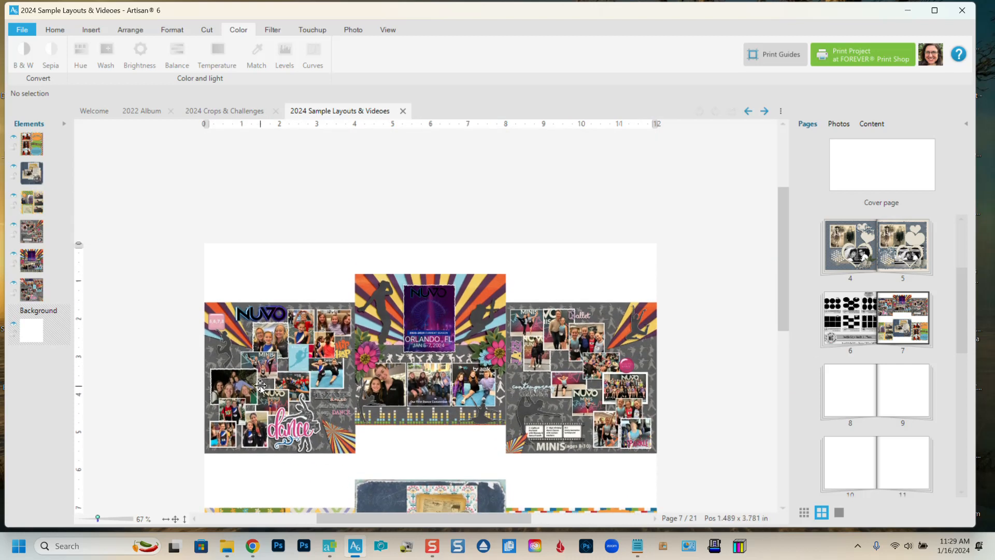
scroll(279, 377, up, 1)
scroll(278, 377, up, 1)
scroll(423, 375, up, 4)
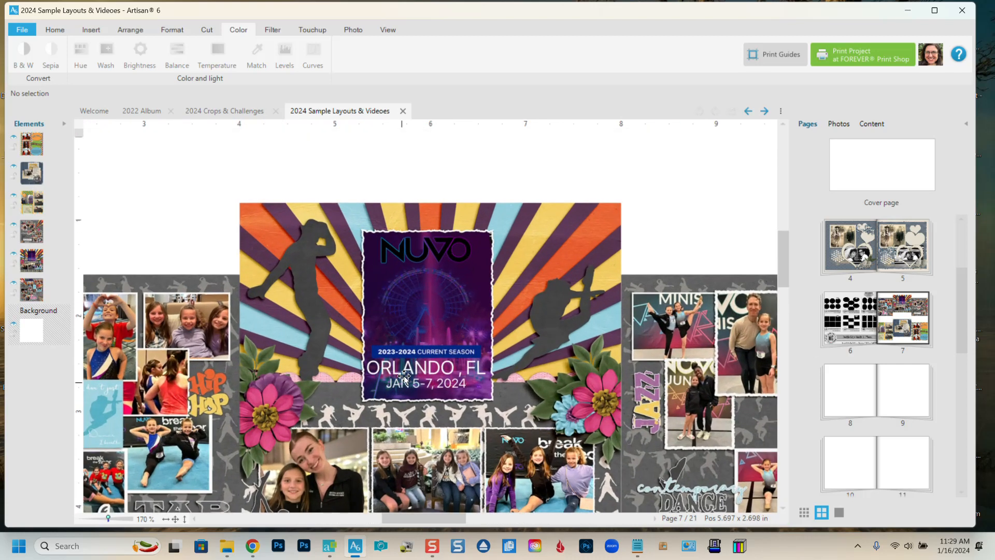
scroll(404, 377, up, 3)
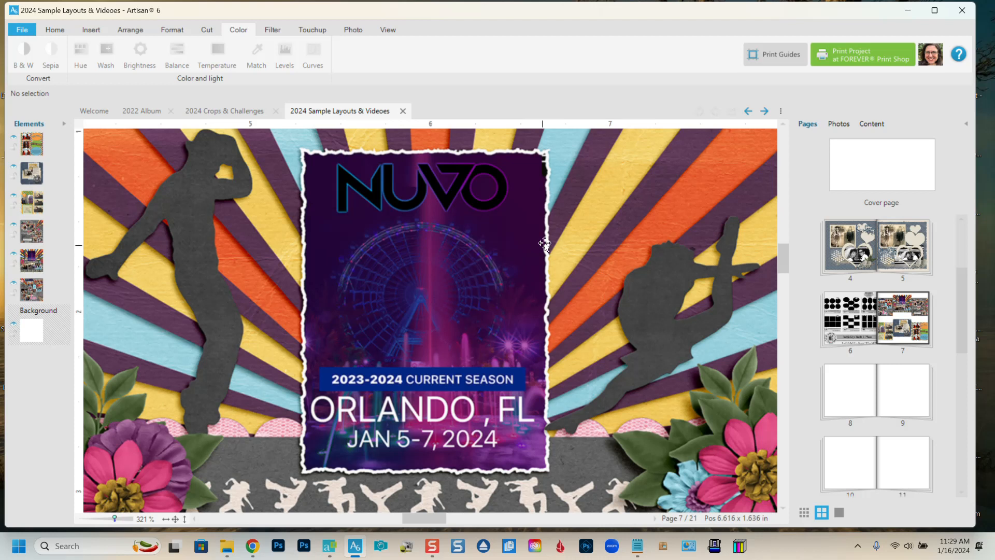
drag(784, 269, 785, 291)
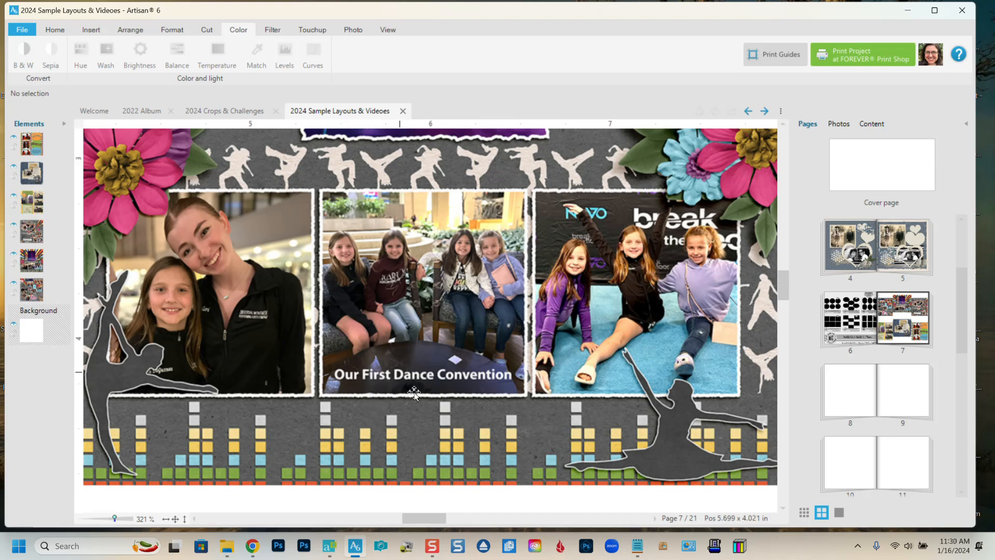
drag(432, 523, 381, 525)
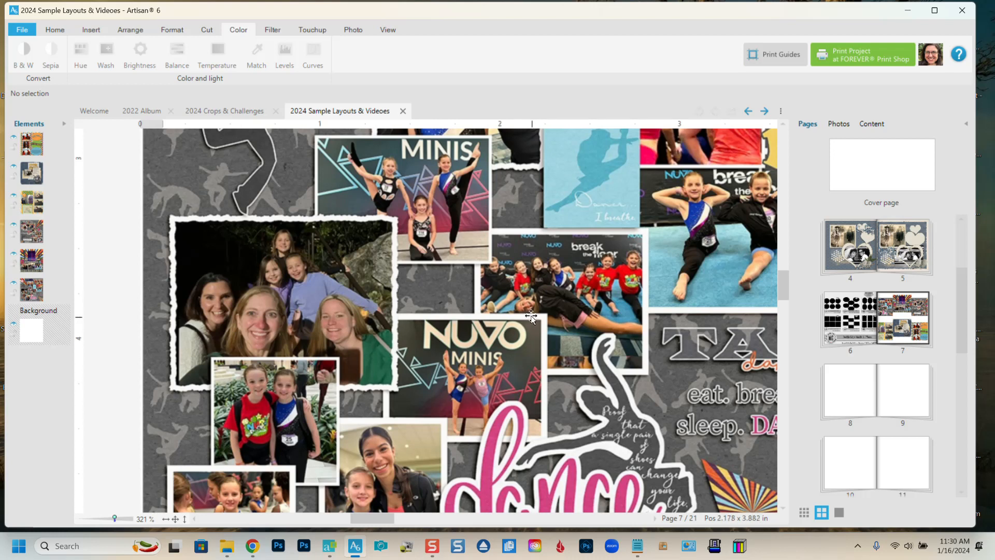
scroll(531, 316, down, 4)
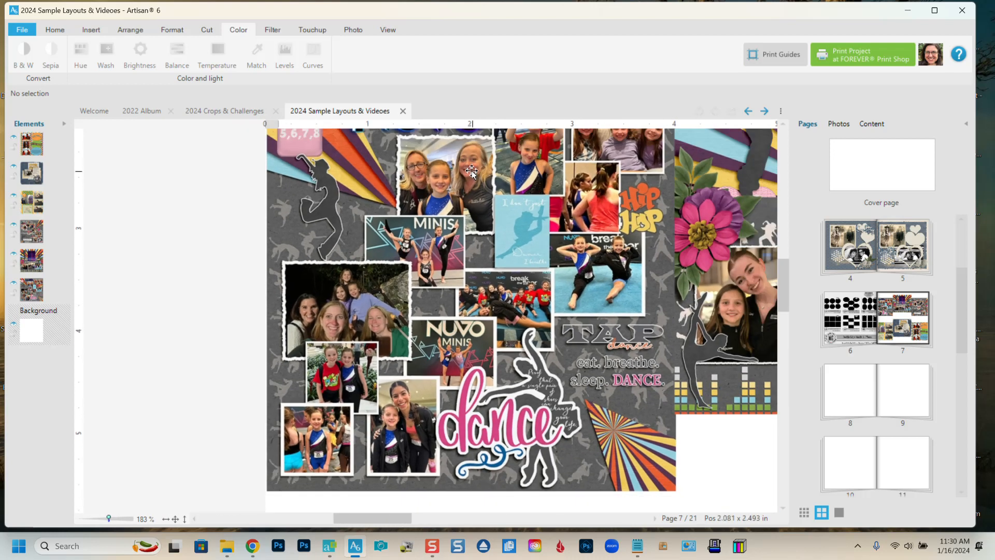
mouse_move(785, 307)
mouse_down()
mouse_move(785, 293)
mouse_move(785, 302)
mouse_up()
drag(357, 521, 449, 526)
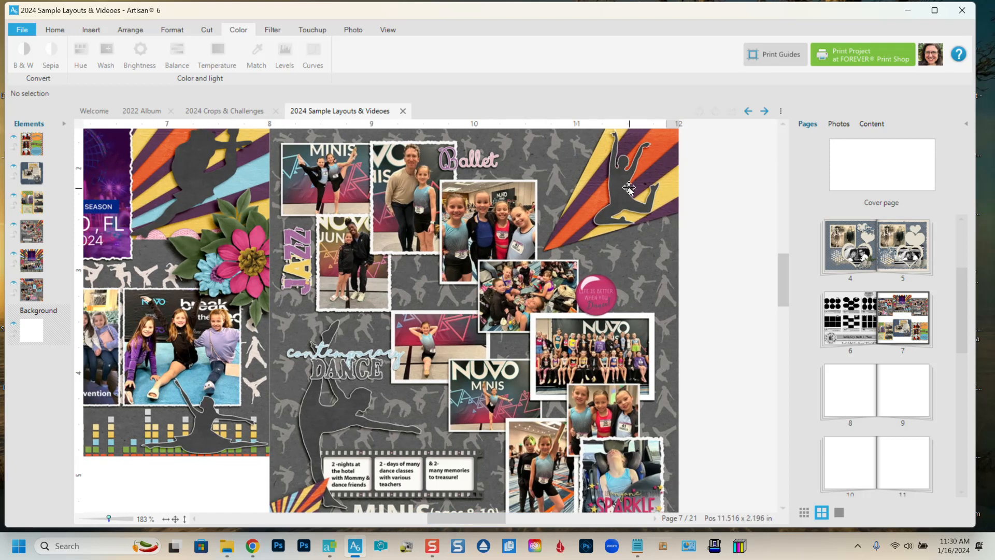
scroll(623, 217, down, 1)
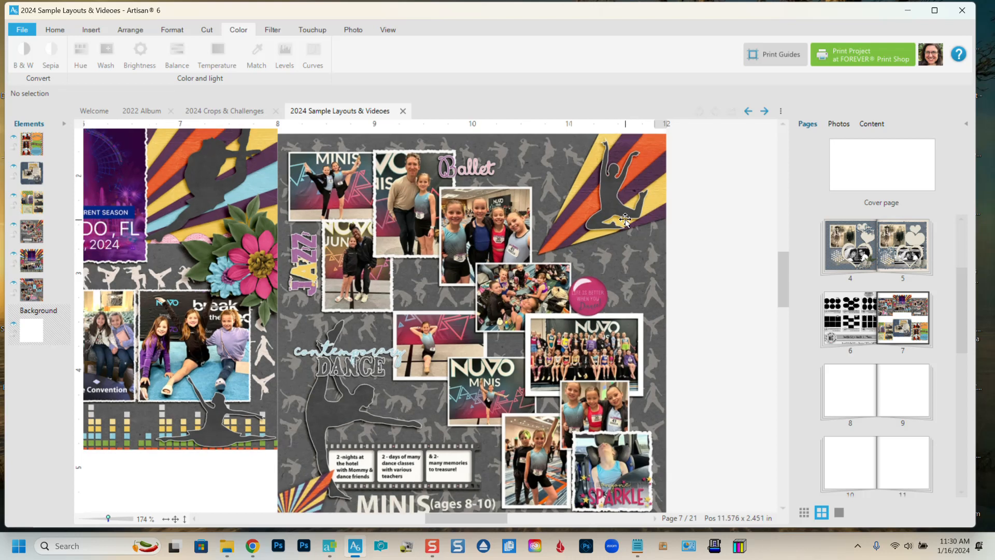
scroll(575, 212, down, 1)
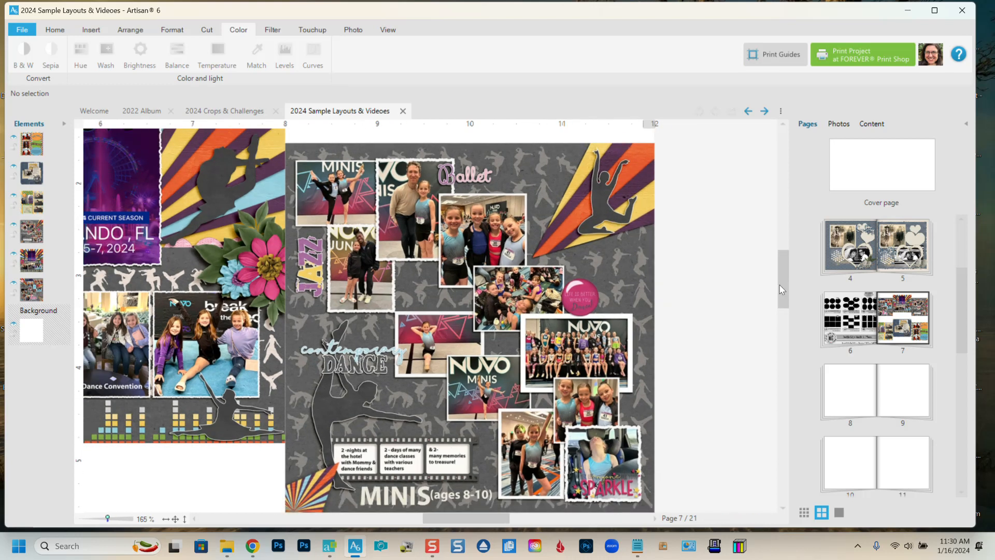
Step: Examine the deckle-edged masks in page 7's lower layouts: My Hero, the 1800s heirloom page and Oh Happy Day
drag(782, 287, 779, 365)
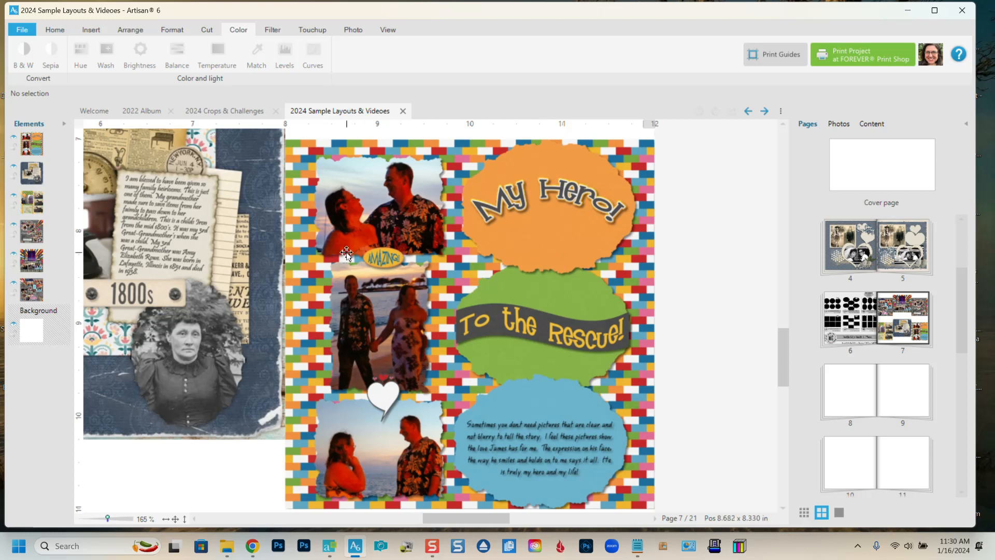
drag(498, 518, 457, 524)
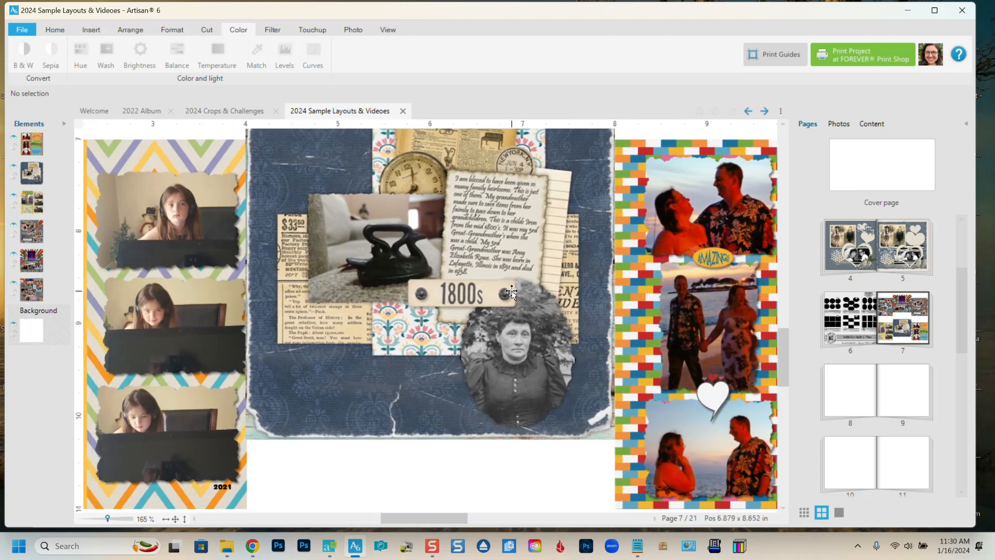
scroll(784, 342, up, 2)
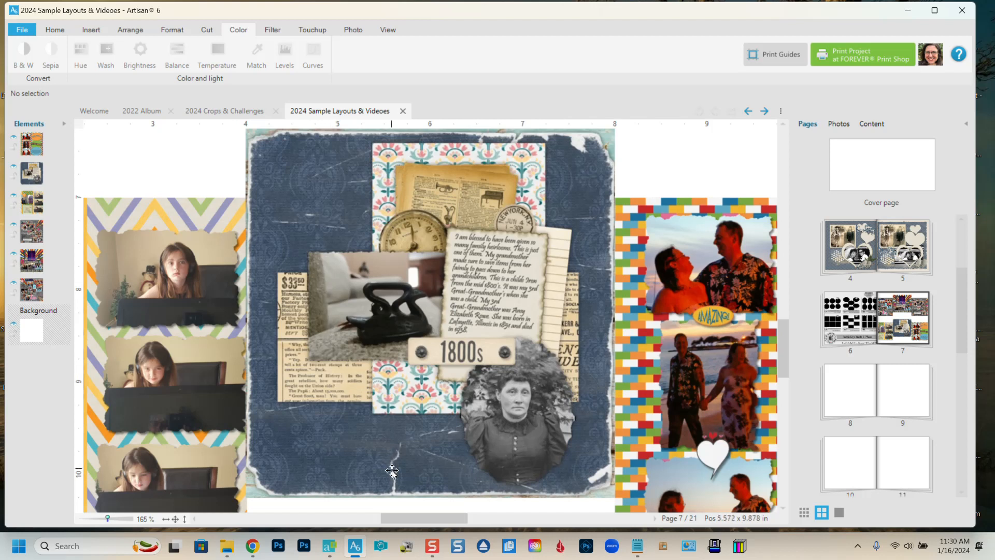
drag(407, 525, 368, 525)
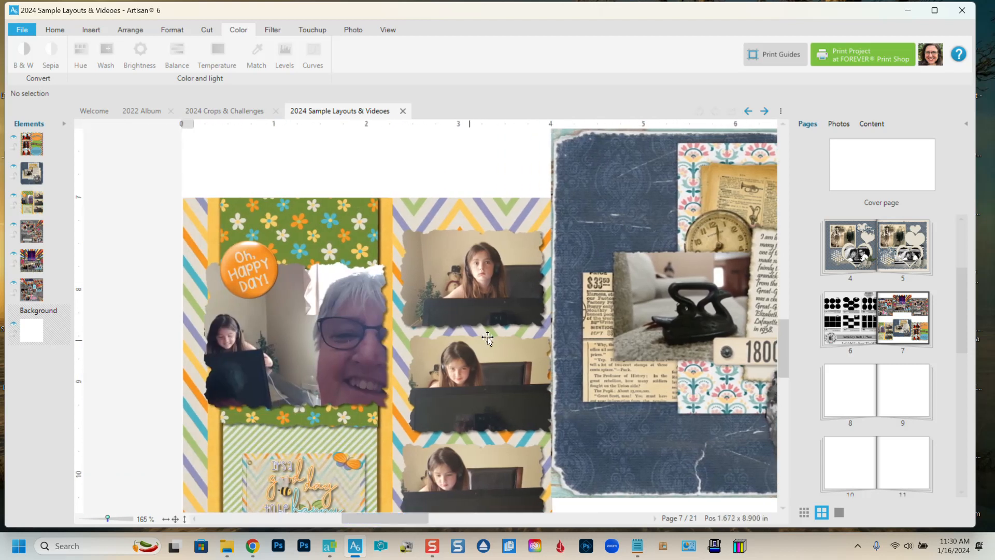
drag(783, 335, 779, 350)
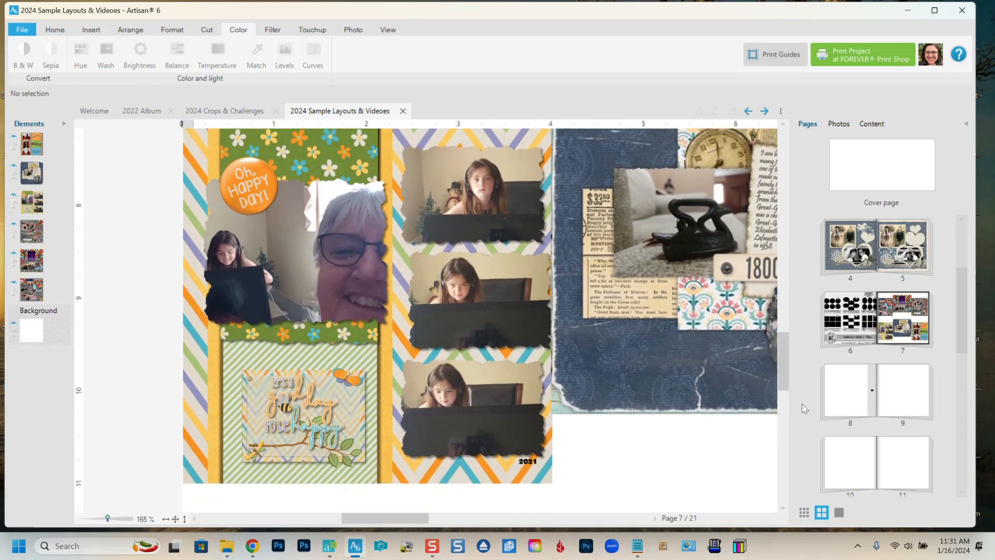
Step: Go to blank page 8 and load the A Legacy of Love Bundle from the content library
click(851, 391)
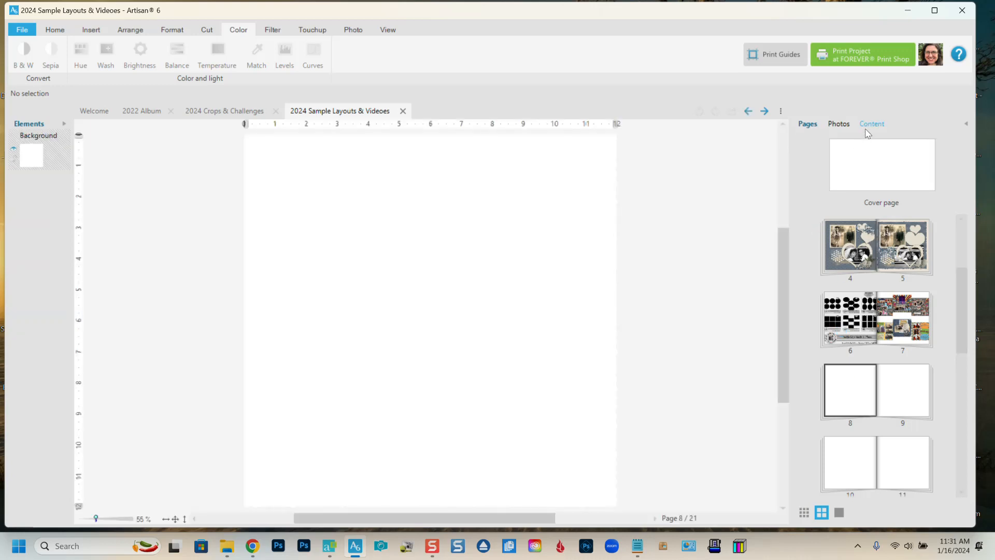
click(866, 128)
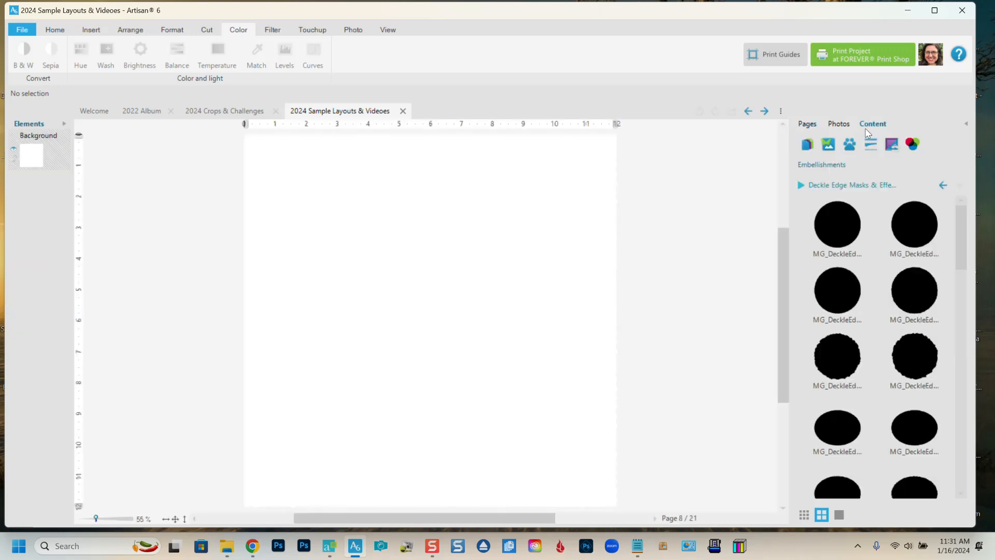
click(802, 185)
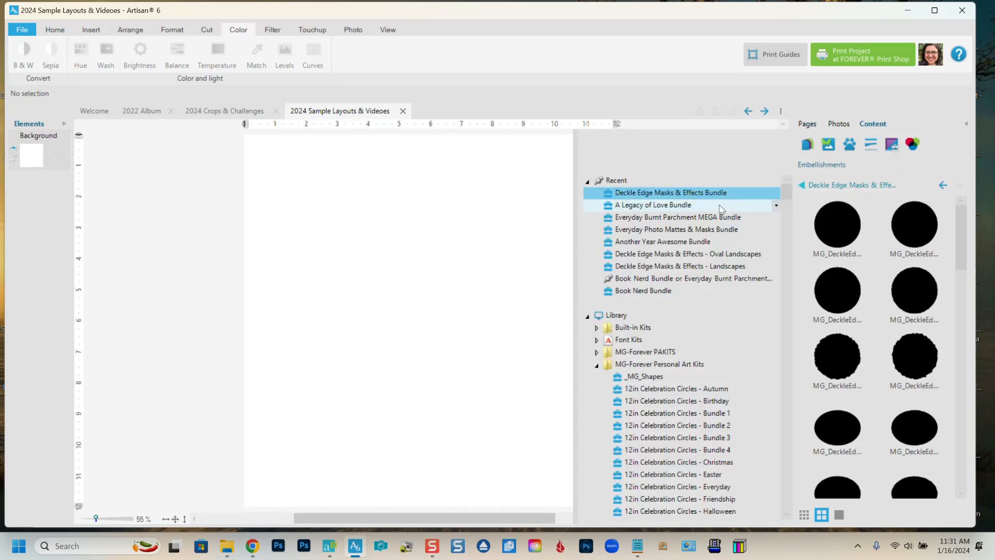
click(653, 205)
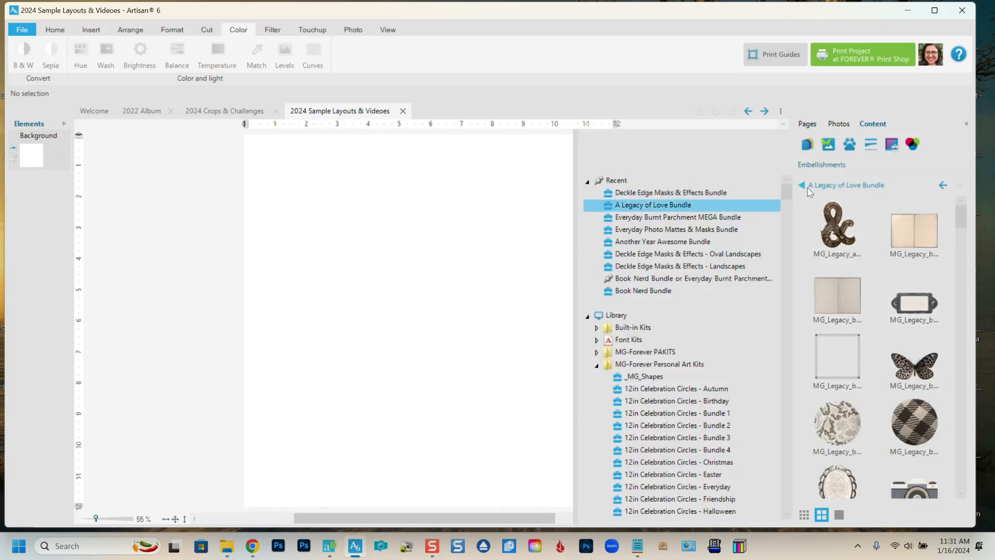
Step: Find the classified-ads newspaper design among the bundle's papers and add it to page 8
click(807, 144)
scroll(880, 369, down, 3)
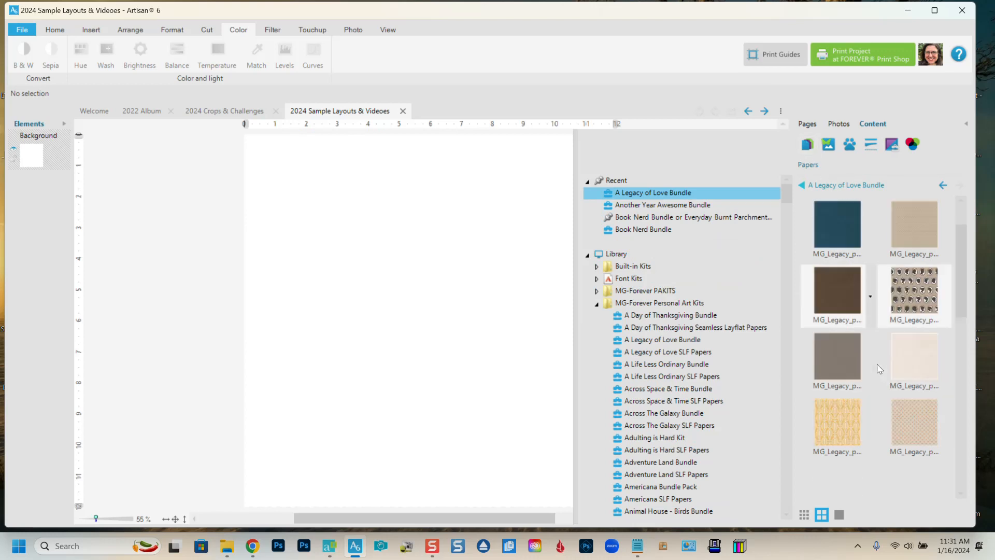
scroll(880, 369, up, 3)
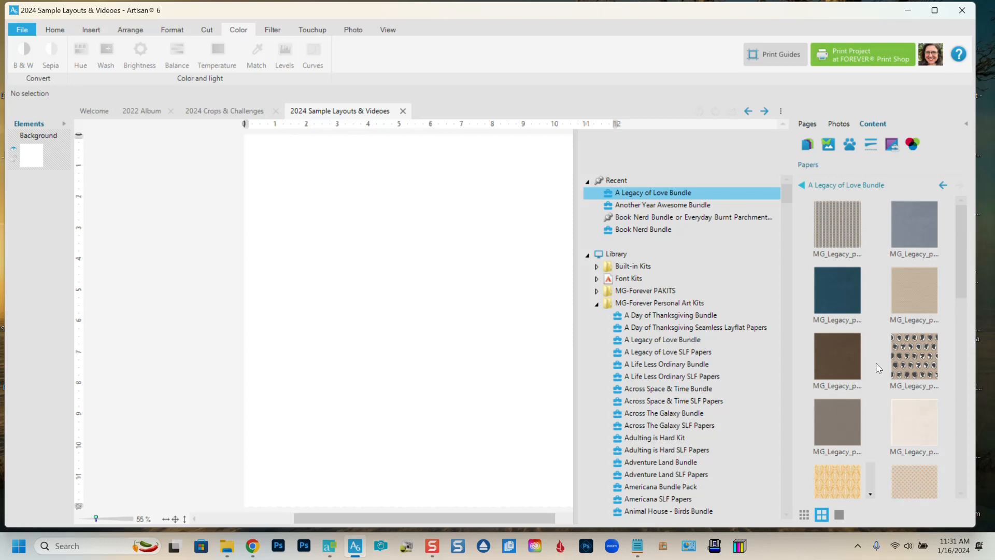
scroll(879, 368, down, 3)
scroll(876, 363, down, 1)
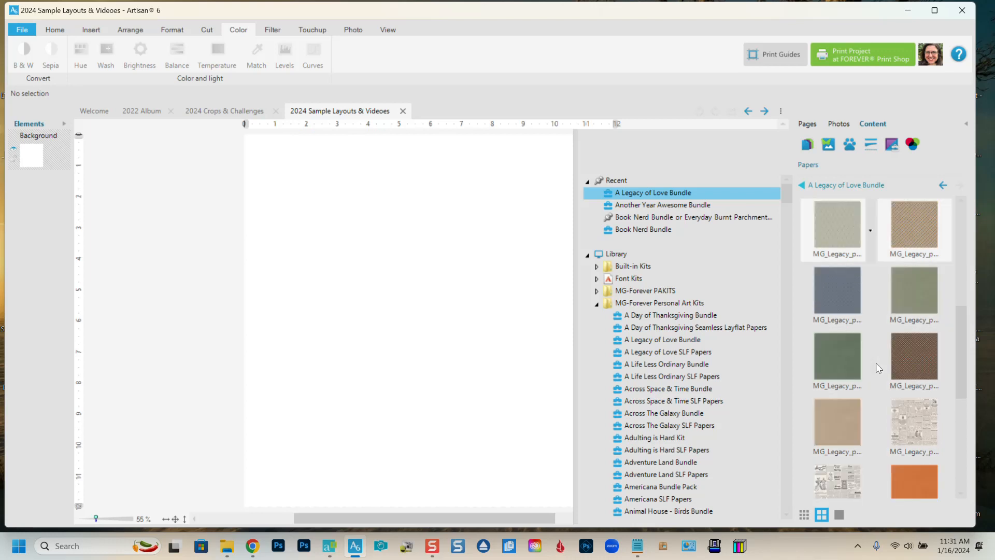
scroll(876, 363, down, 1)
right_click(913, 369)
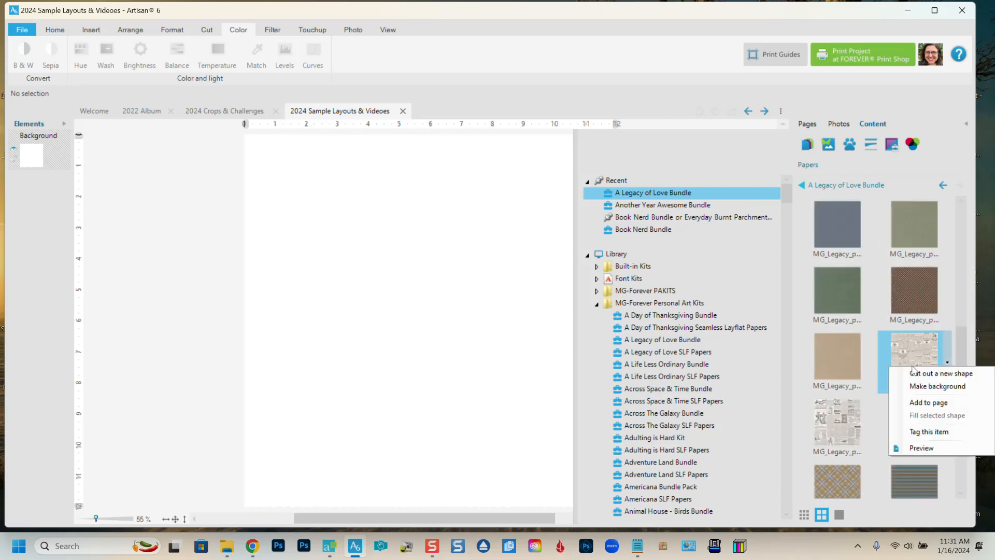
click(929, 402)
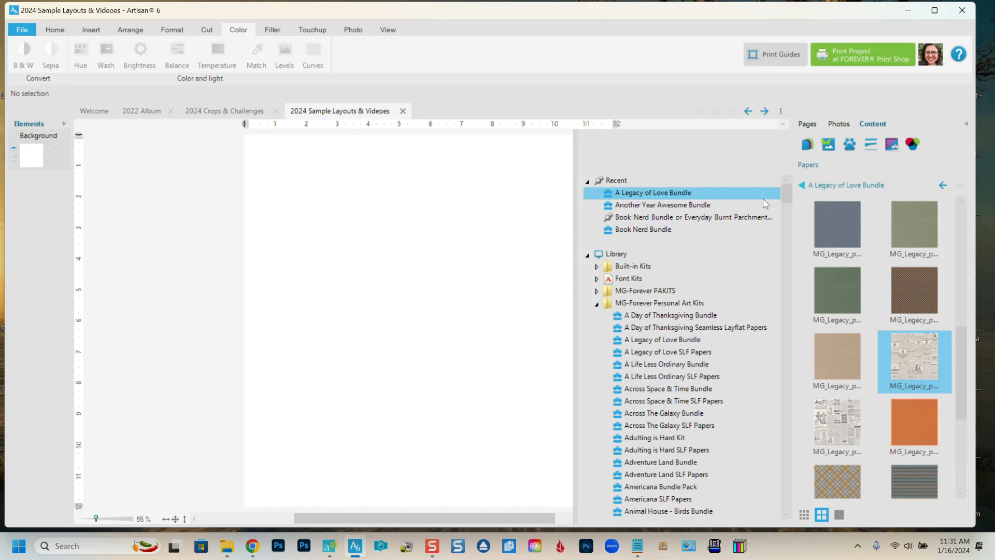
click(797, 184)
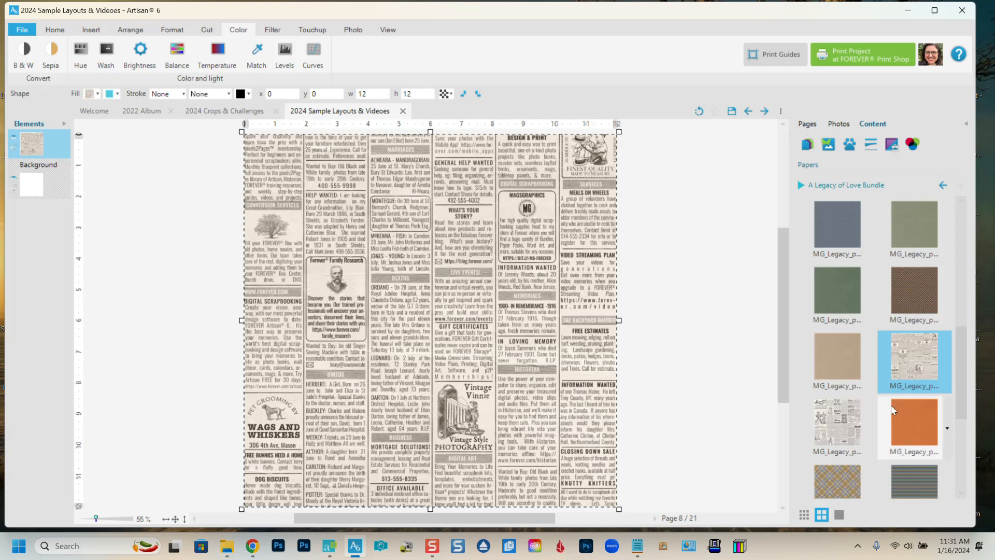
Step: Add the bundle's vintage newspaper paper with the Scrambled Eggs heading and fashion illustrations to page 8
click(838, 429)
right_click(838, 429)
click(869, 470)
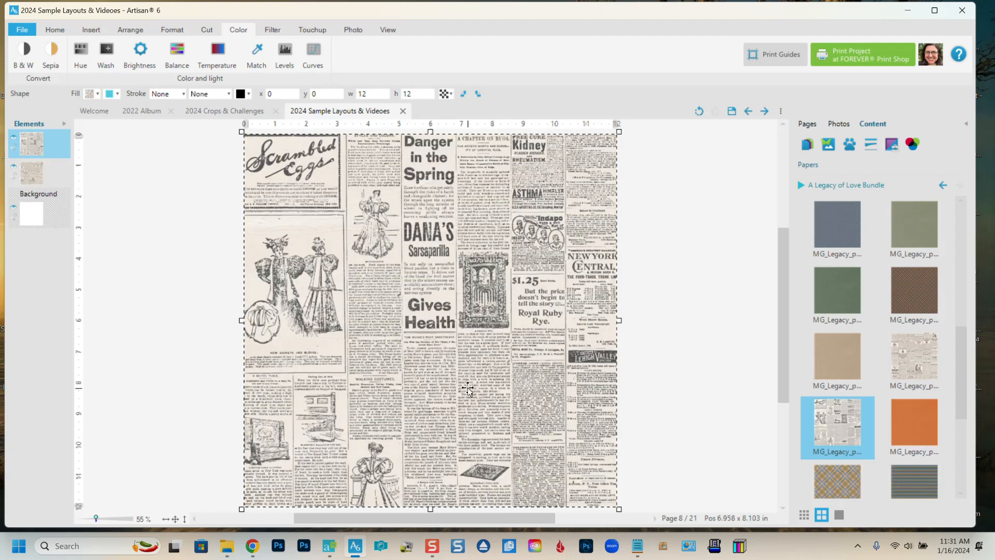
scroll(466, 386, up, 2)
scroll(388, 325, down, 1)
scroll(387, 325, down, 1)
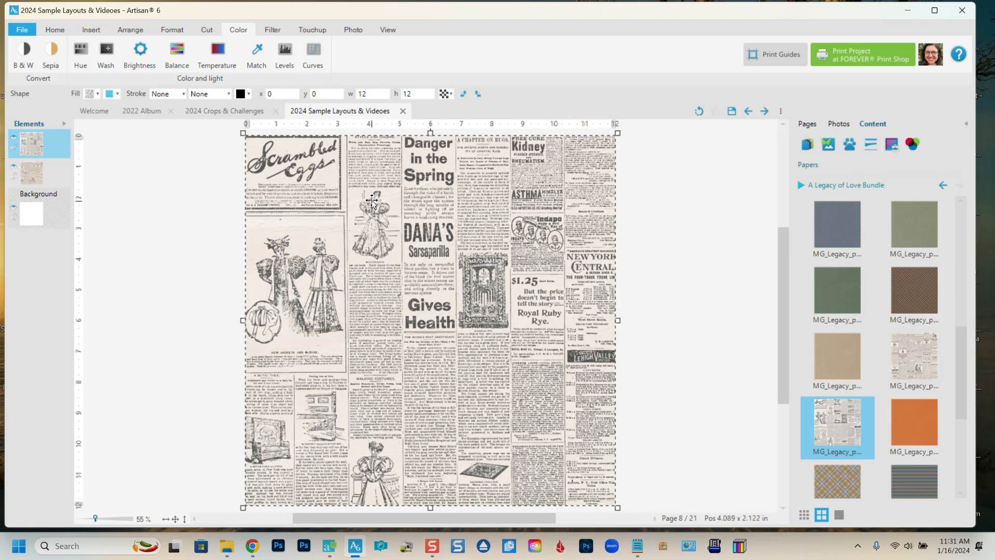
Step: Hide the upper Scrambled Eggs newspaper paper on page 8 and examine the classified-ads paper beneath it
mouse_move(15, 141)
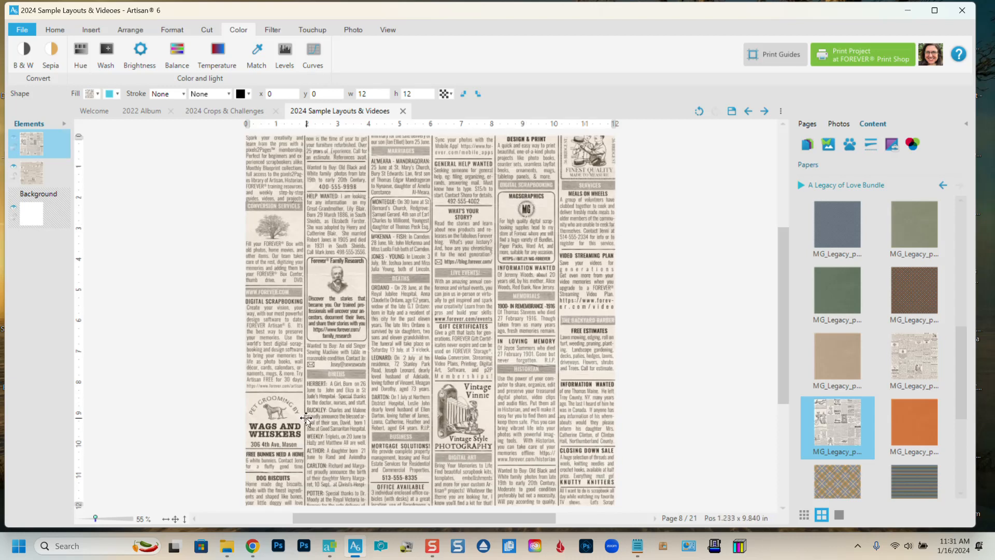
scroll(544, 228, up, 3)
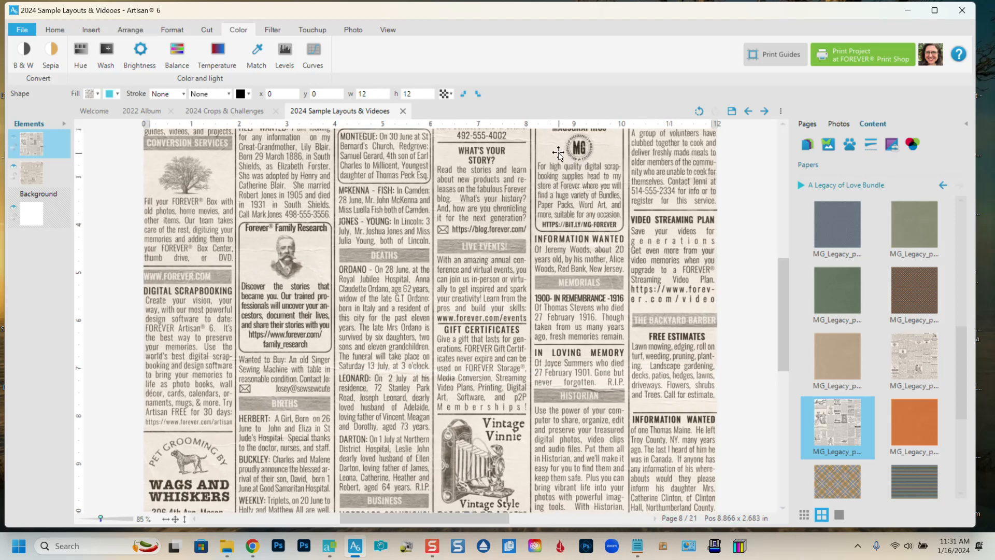
scroll(785, 303, up, 1)
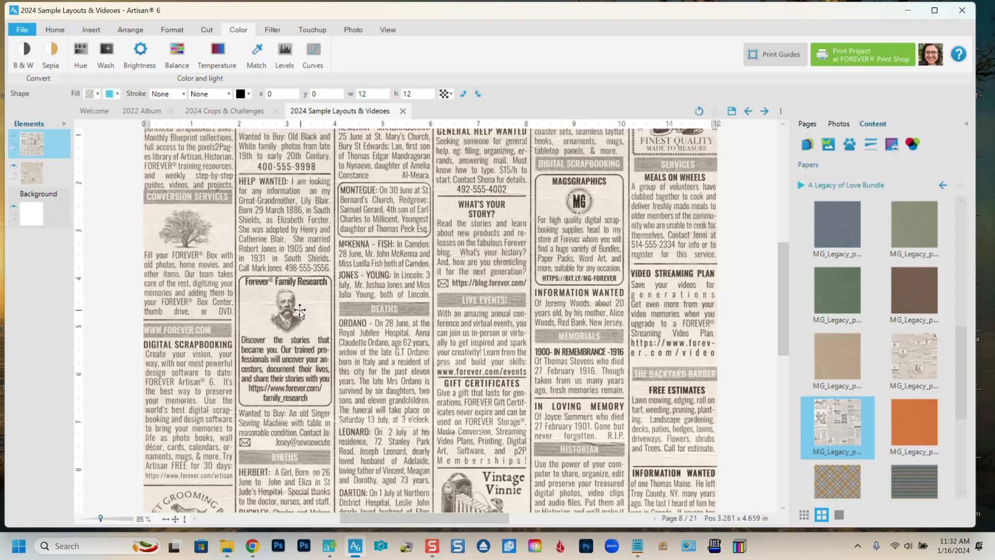
scroll(300, 310, down, 2)
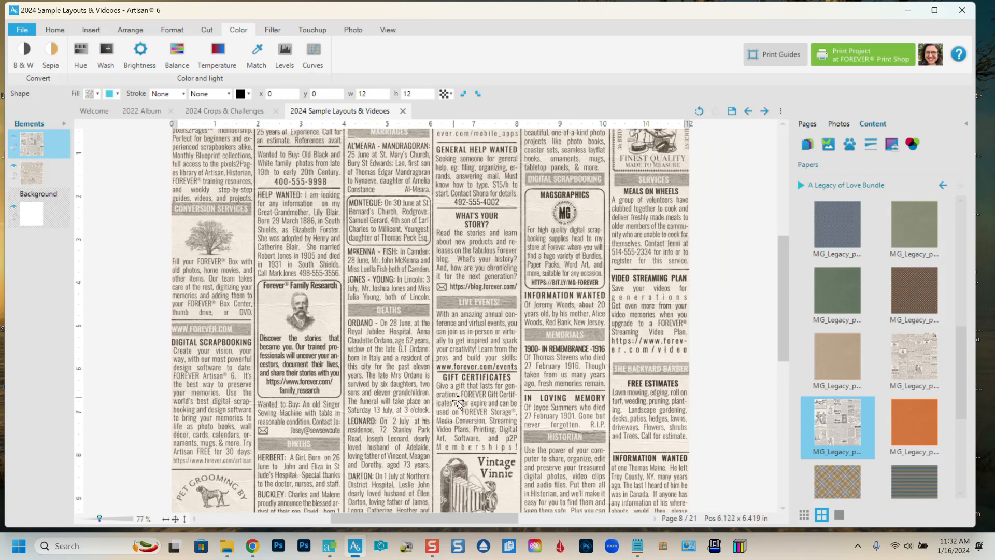
drag(783, 341, 785, 393)
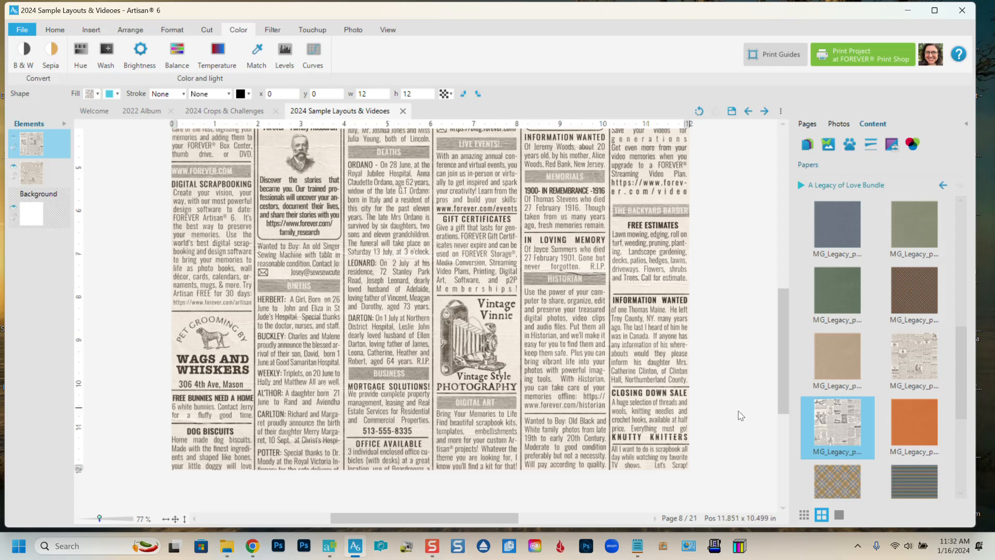
drag(779, 409, 788, 329)
scroll(518, 331, down, 2)
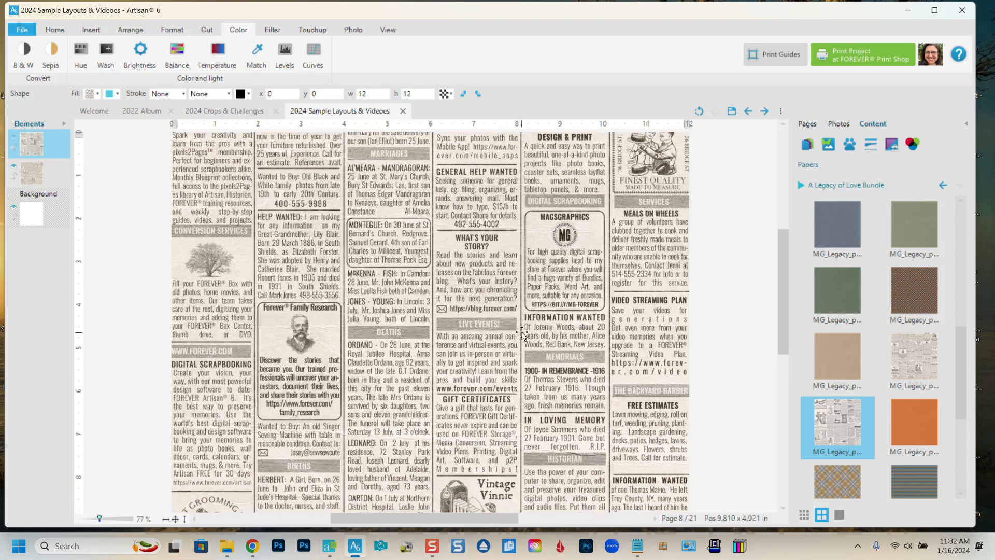
scroll(517, 332, down, 2)
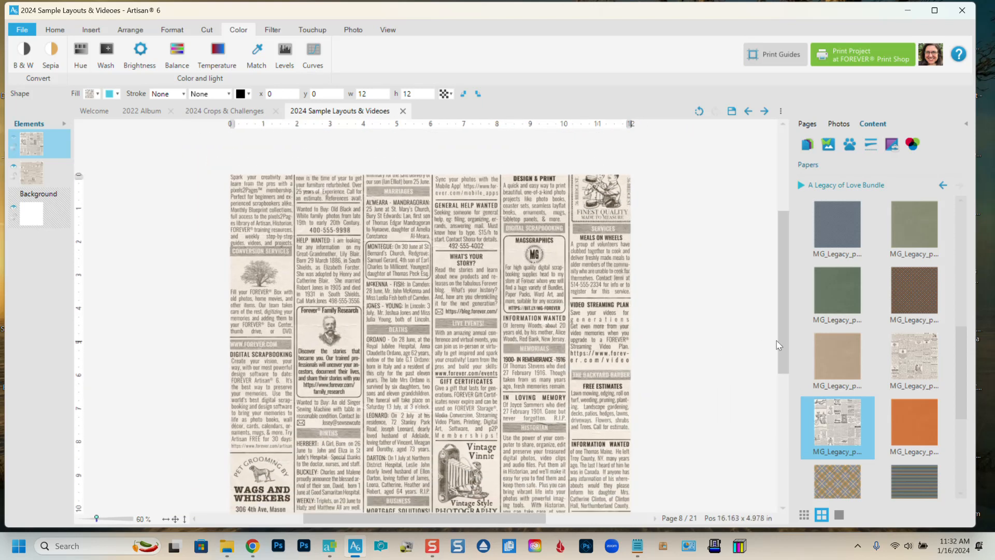
drag(777, 343, 779, 363)
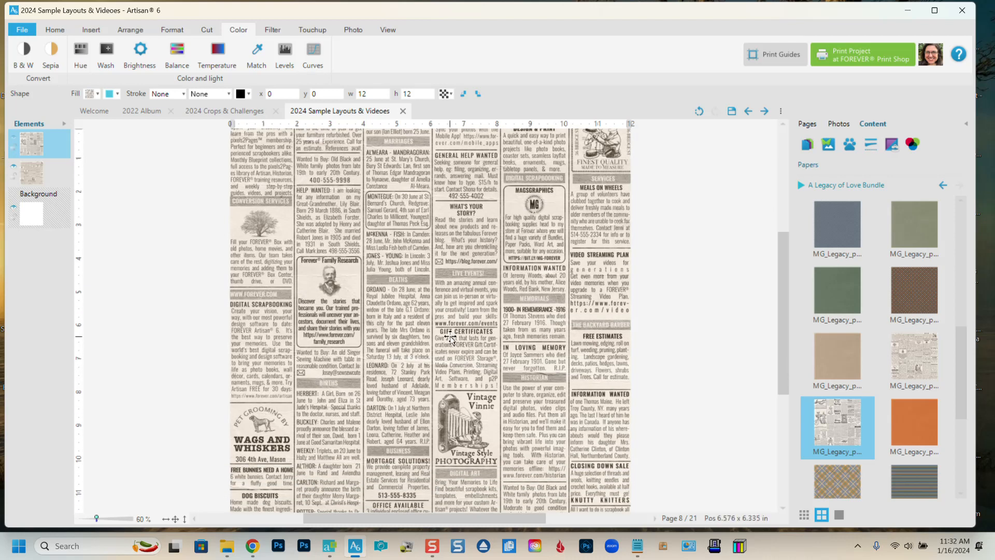
Step: Try 50% opacity on the classified-ads newspaper paper on page 8, and restore it to 100%
scroll(454, 337, down, 2)
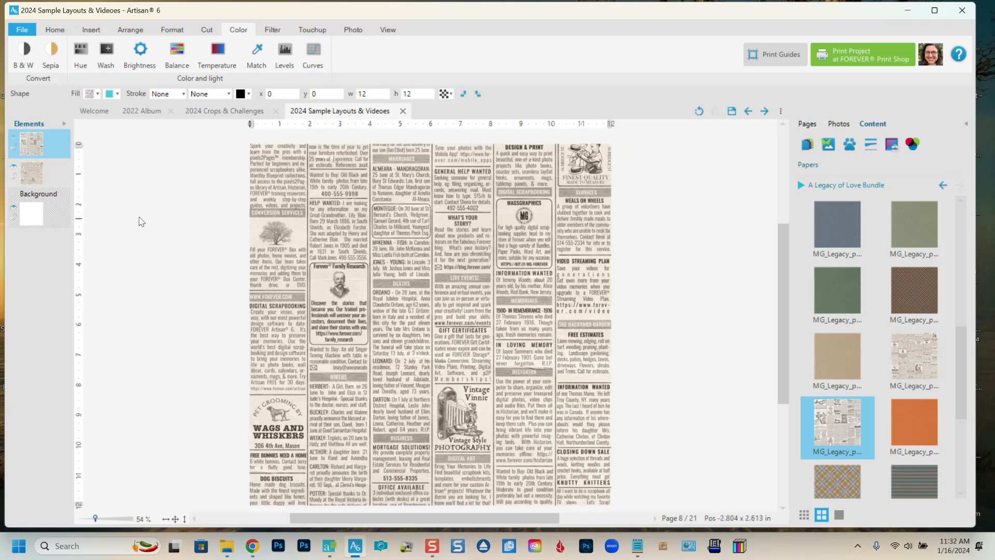
click(27, 177)
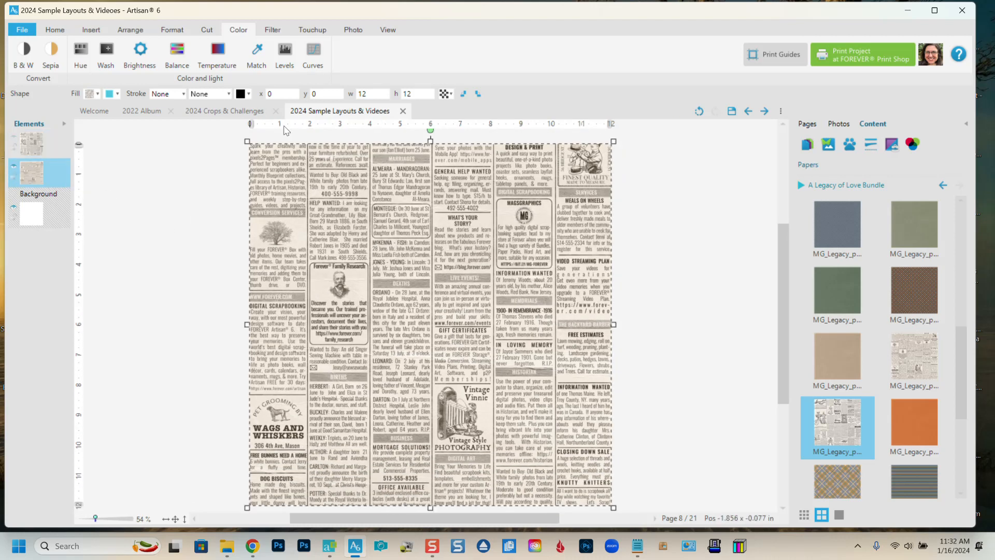
click(448, 94)
click(483, 110)
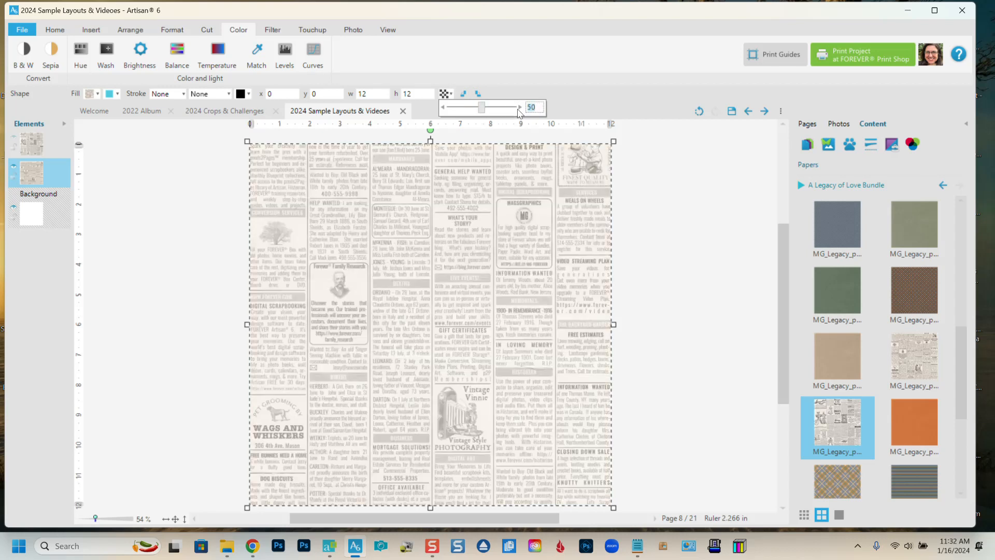
click(519, 108)
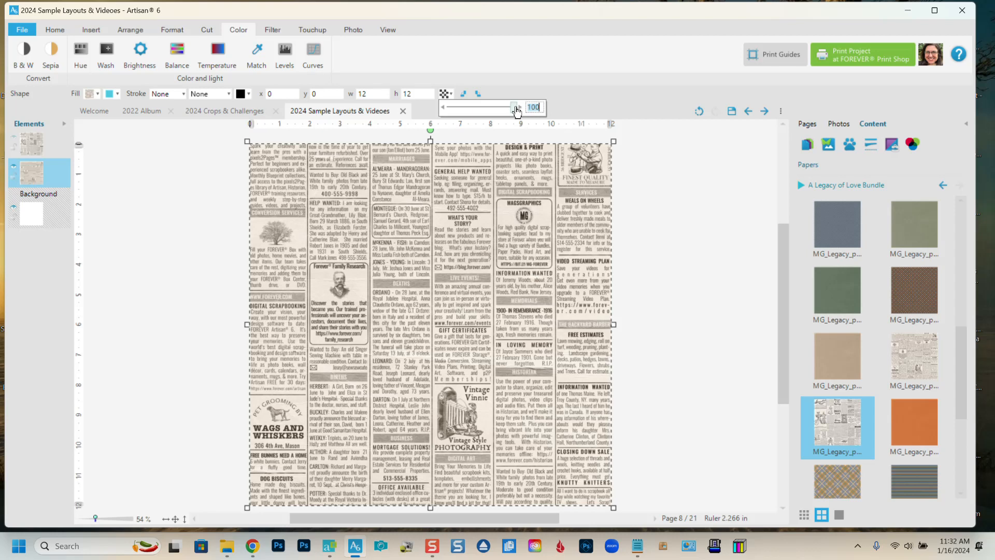
click(671, 196)
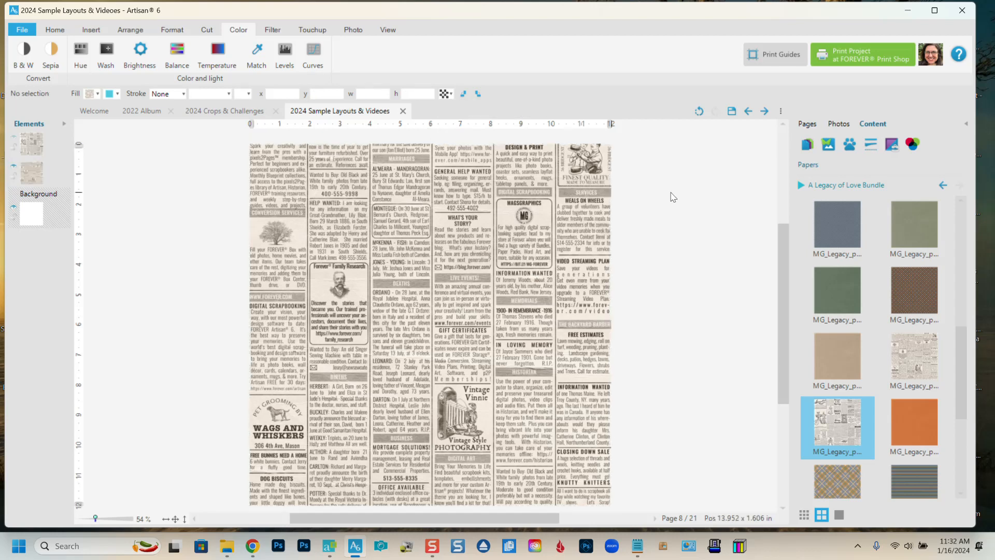
Step: Load the embellishments of the Deckle Edge Masks & Effects Bundle from the content library and browse its circle masks
click(802, 186)
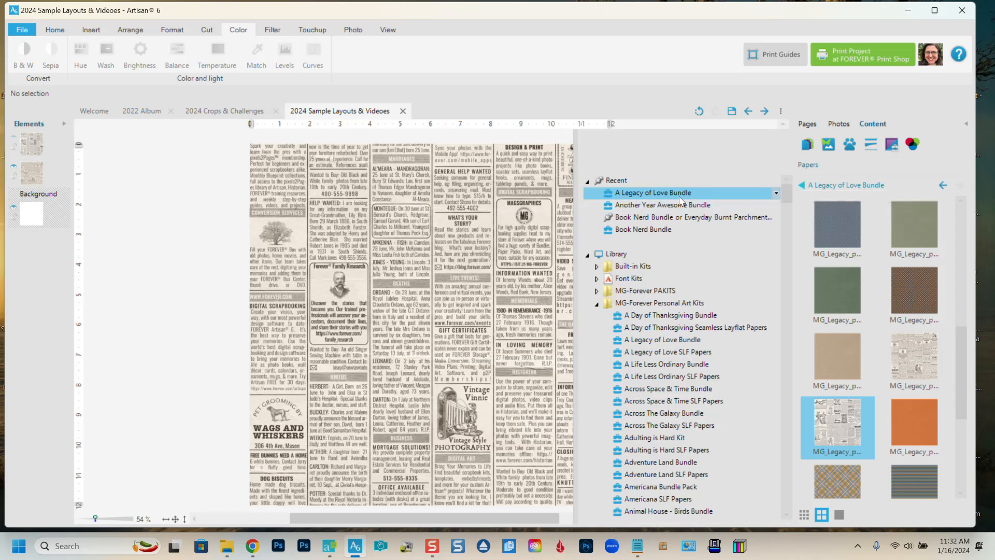
click(829, 145)
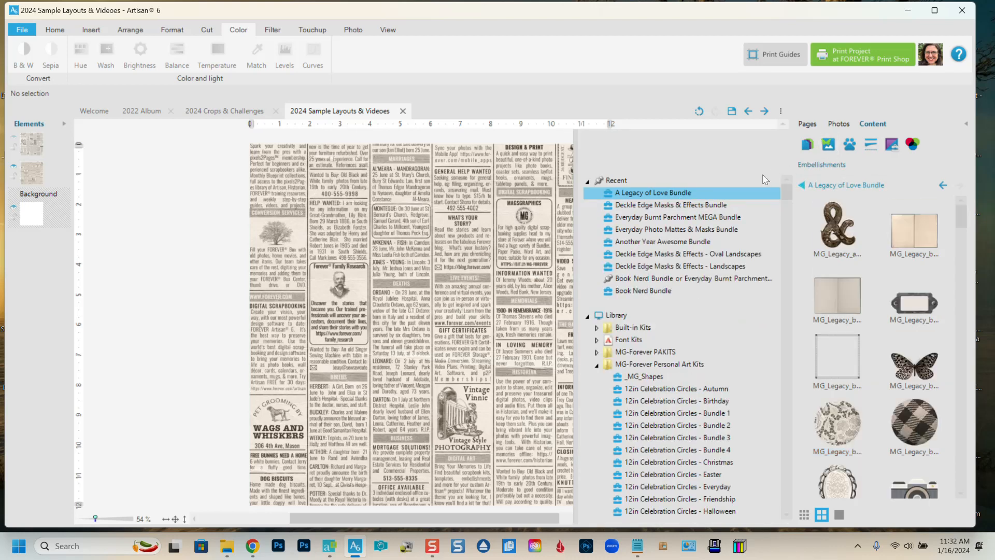
click(671, 205)
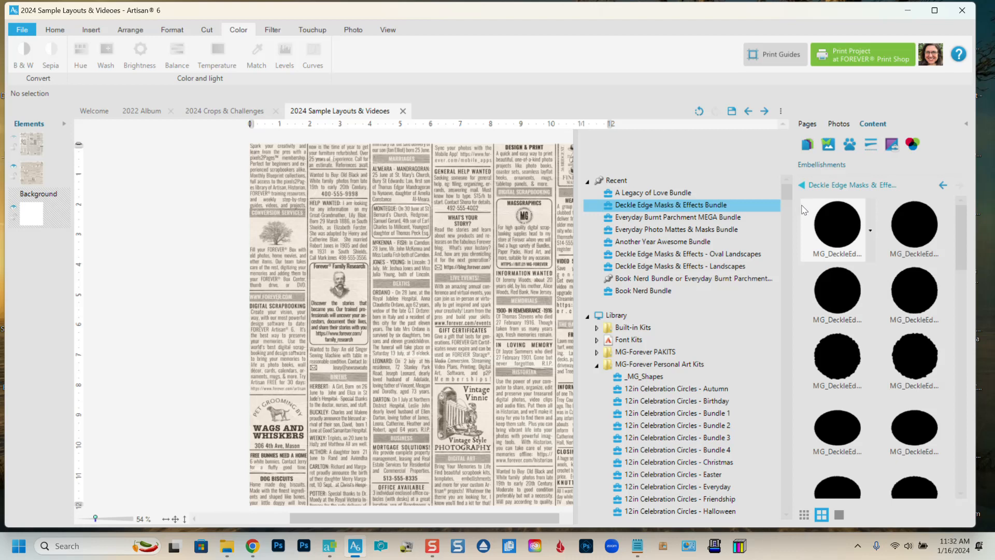
click(877, 318)
scroll(860, 310, down, 1)
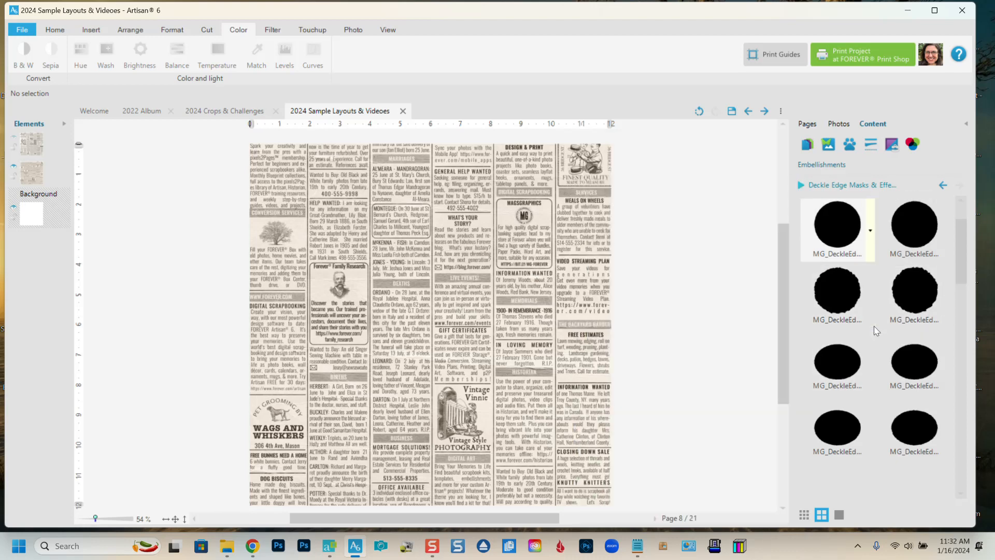
Step: Add the rough-edged deckle circle mask to page 8 and fill it with the recent dark teal color
click(841, 293)
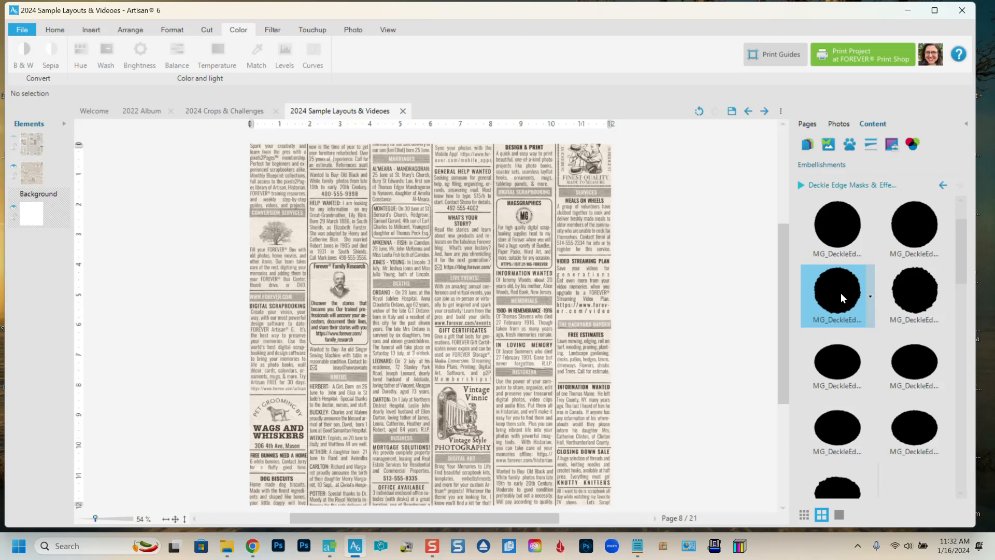
double_click(841, 294)
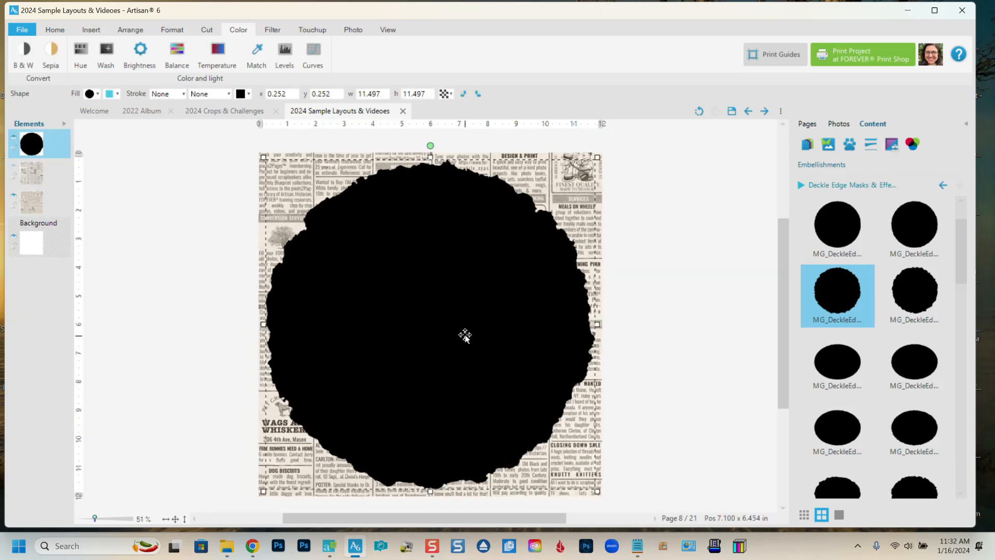
click(166, 31)
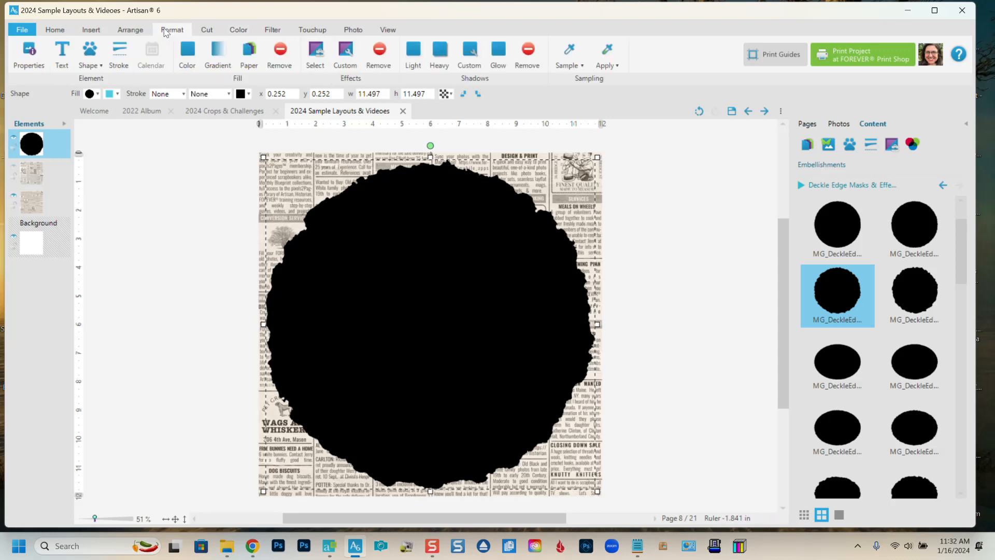
click(187, 52)
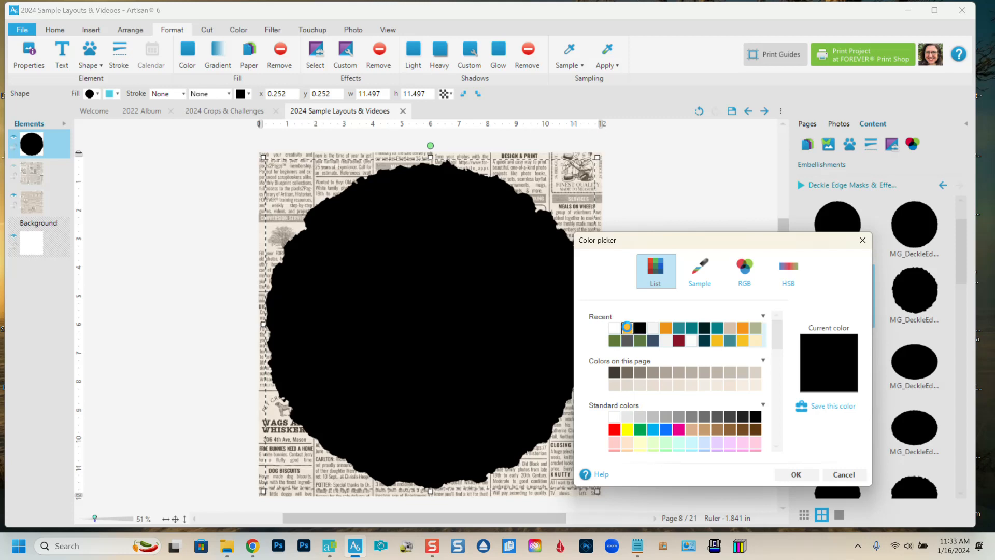
click(627, 327)
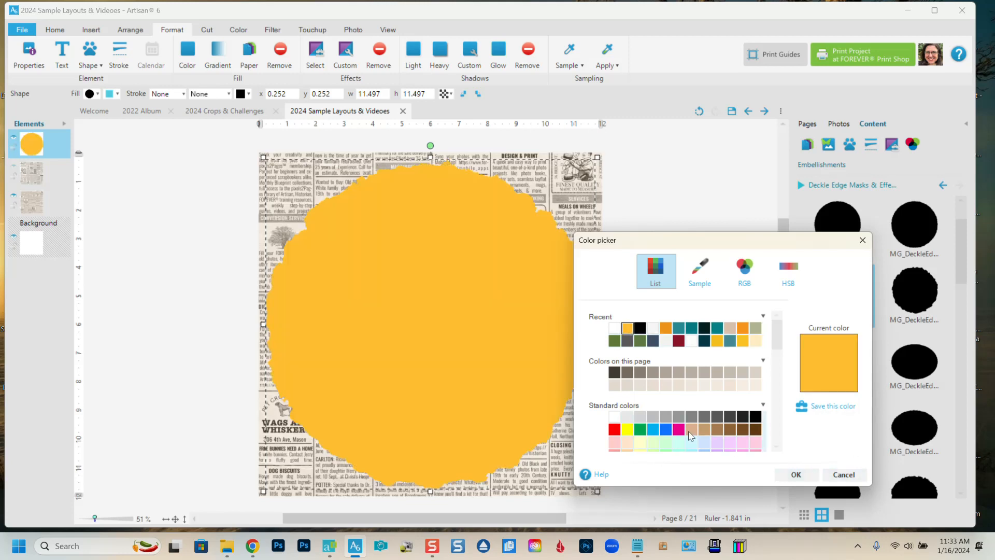
click(705, 340)
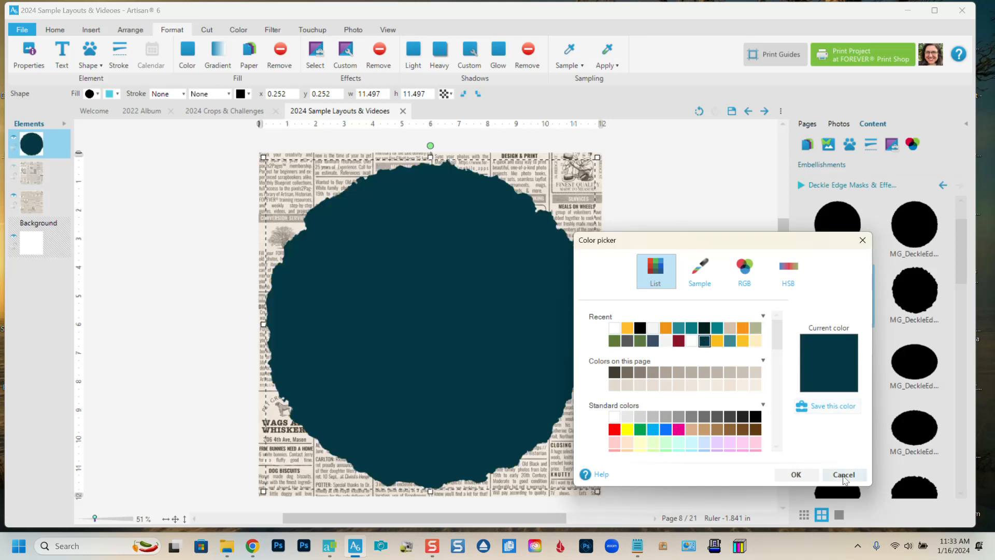
click(796, 476)
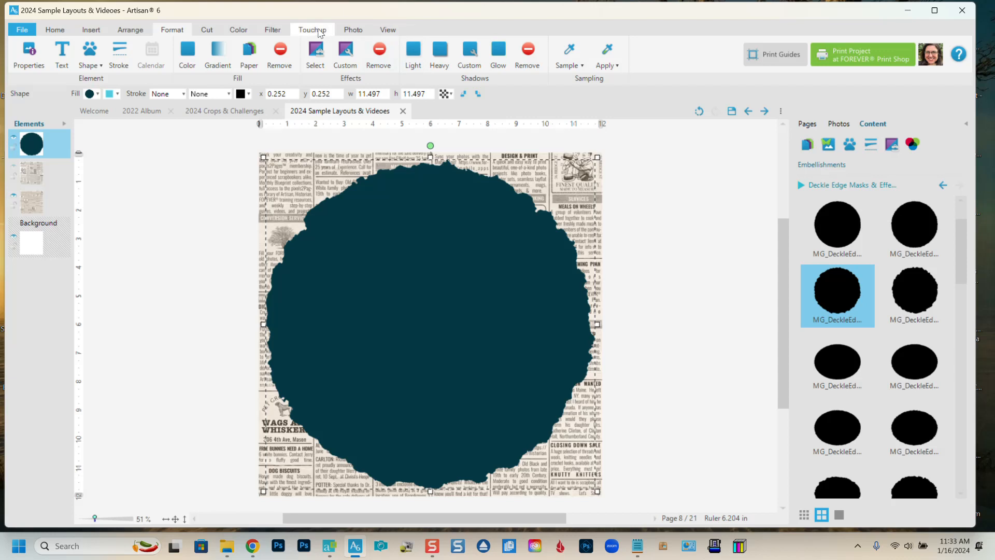
Step: Try the Texture surface filter with the Block sample on the dark teal circle, cancel it, and delete the circle
click(272, 30)
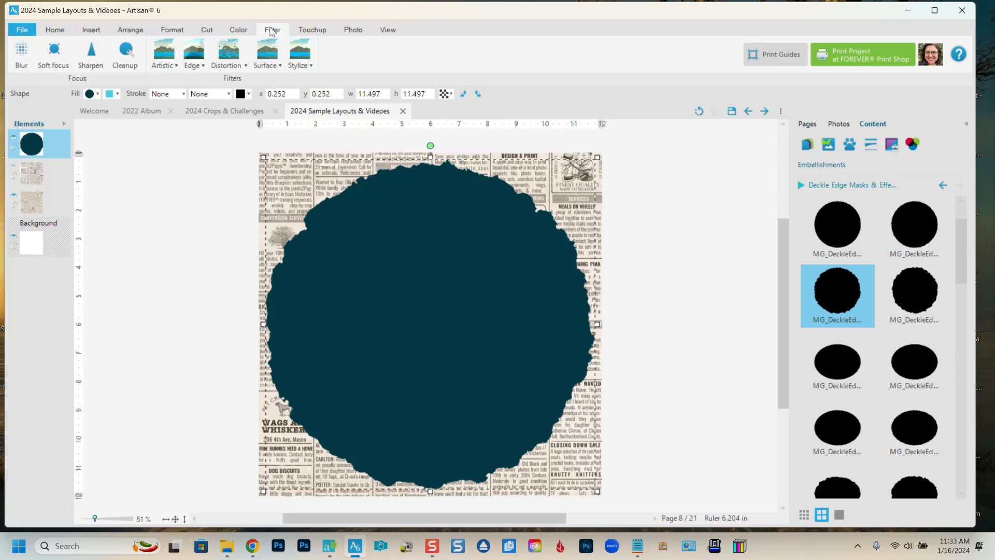
click(267, 55)
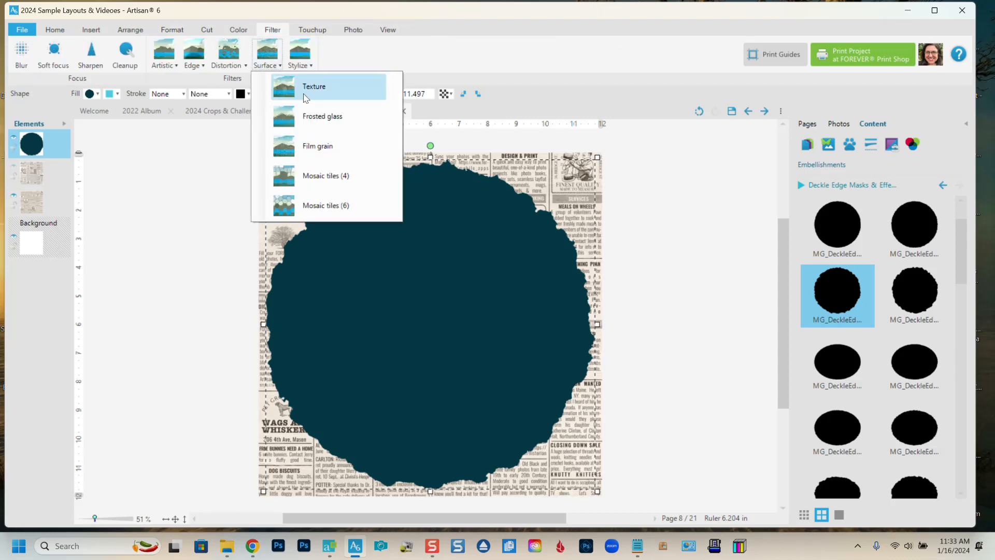
click(305, 95)
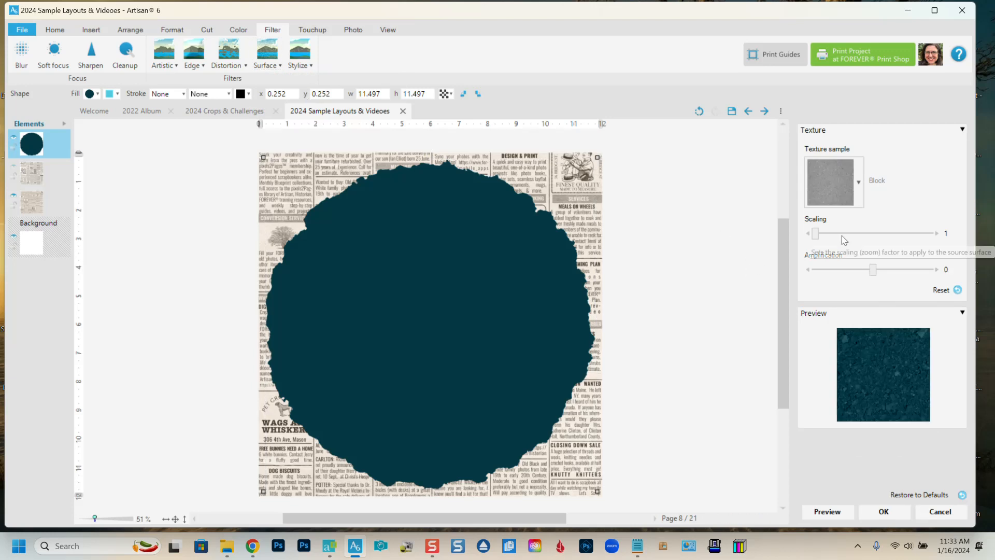
click(828, 511)
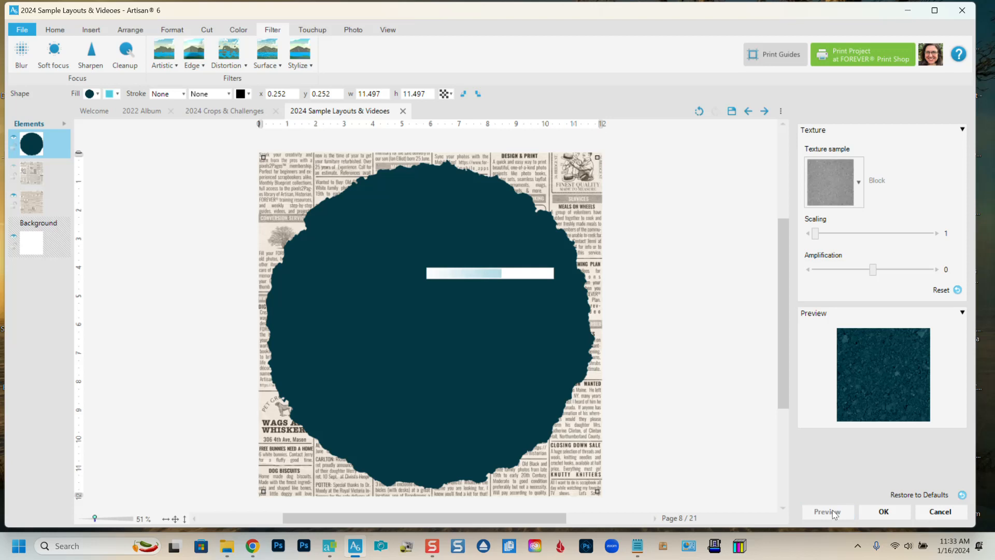
click(940, 512)
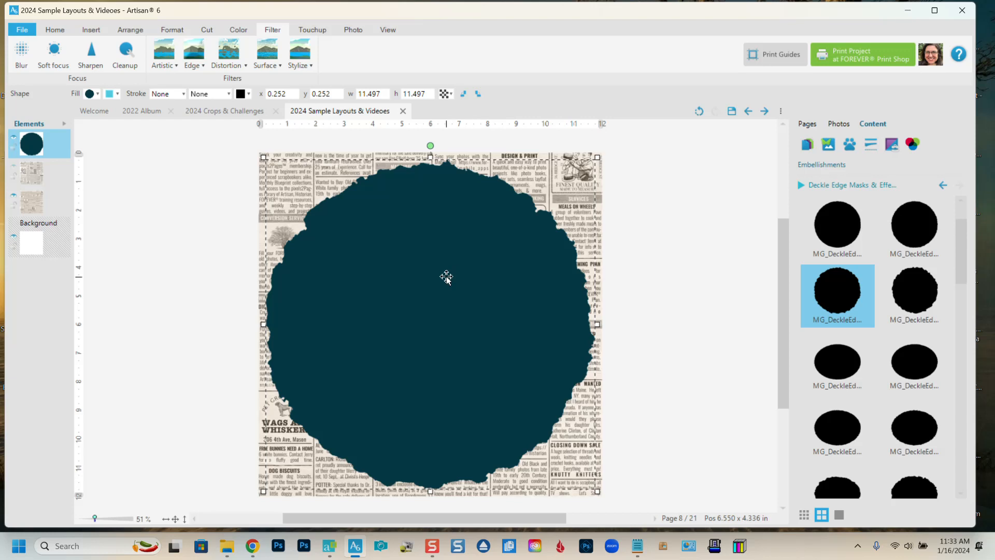
key(Delete)
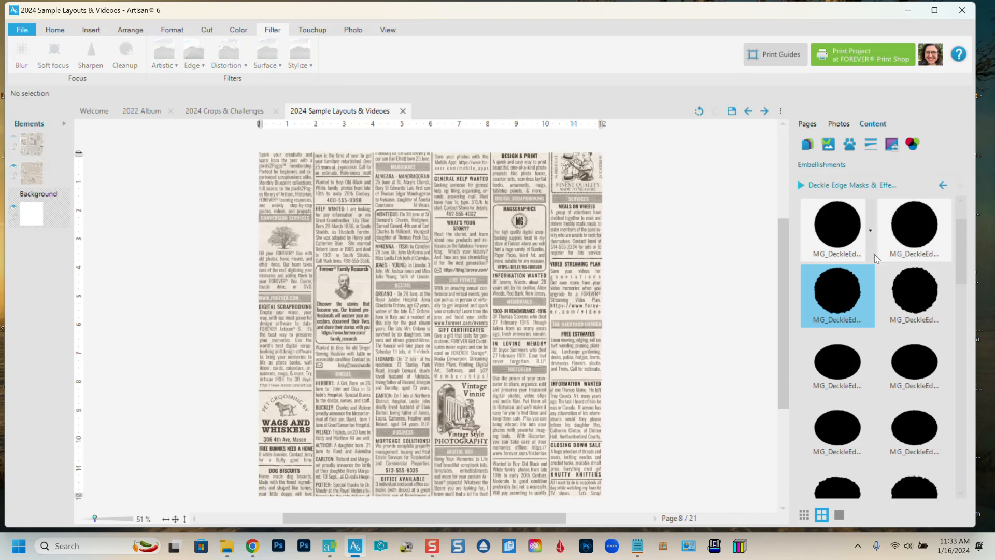
Step: Try a fine-edged landscape oval deckle mask on page 8, shift it slightly upward, and delete it
scroll(876, 372, down, 1)
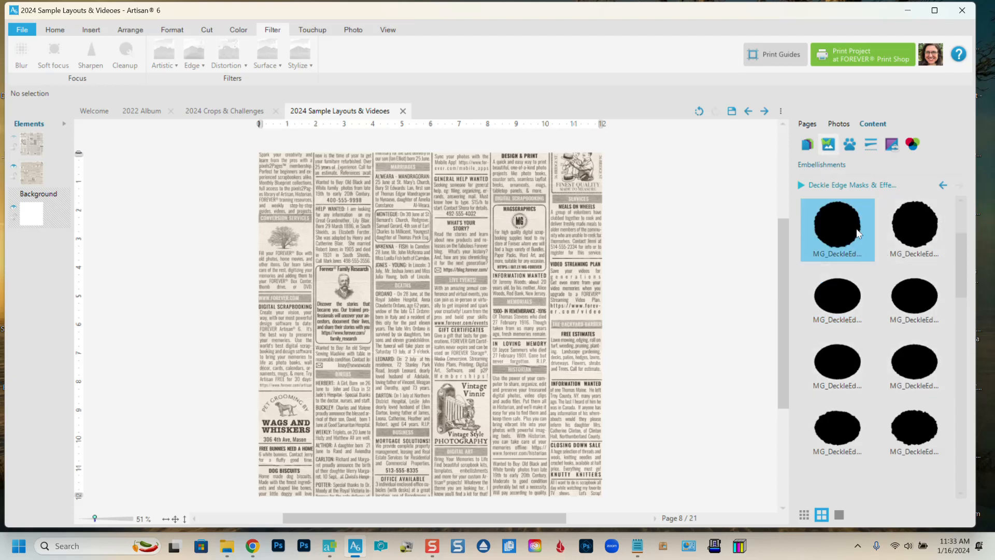
click(836, 301)
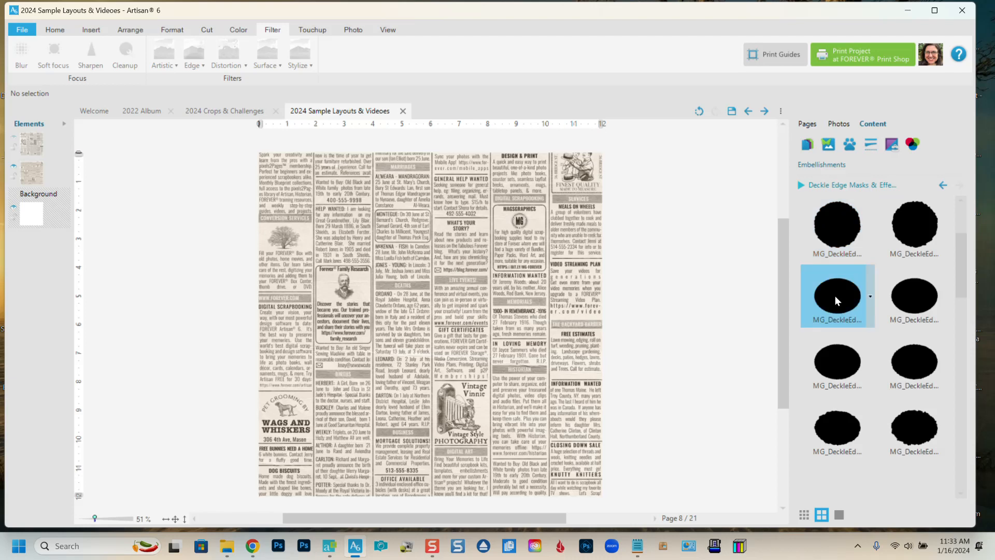
double_click(835, 295)
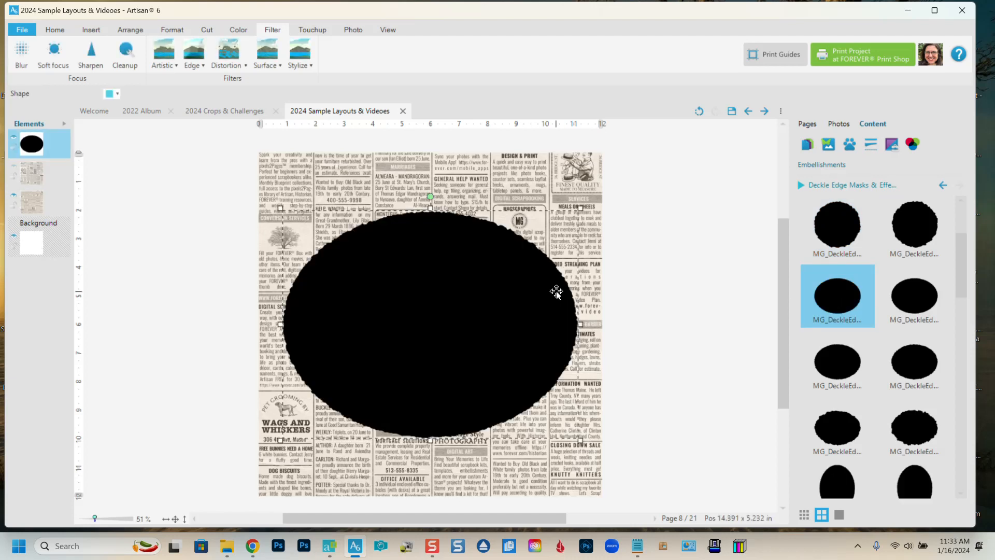
drag(526, 284, 529, 284)
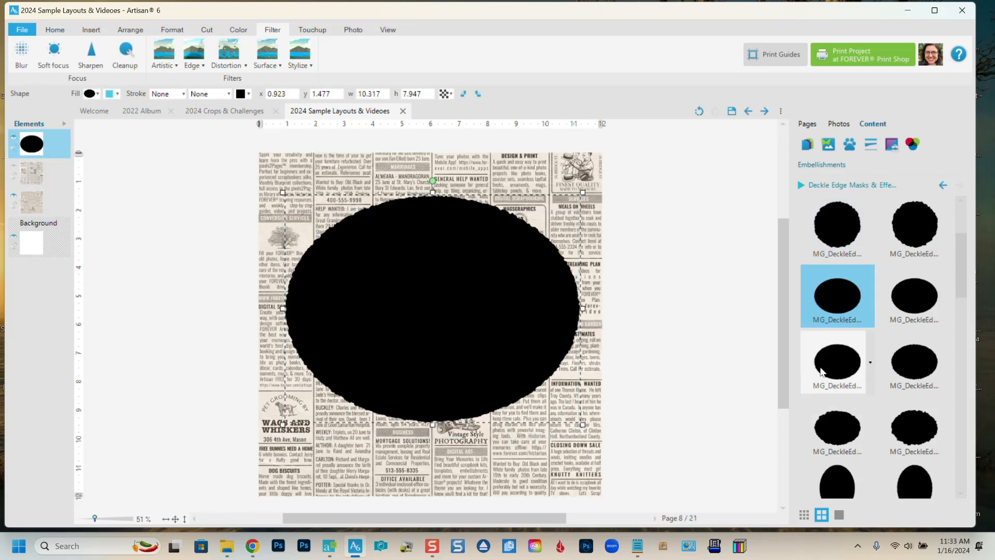
key(Delete)
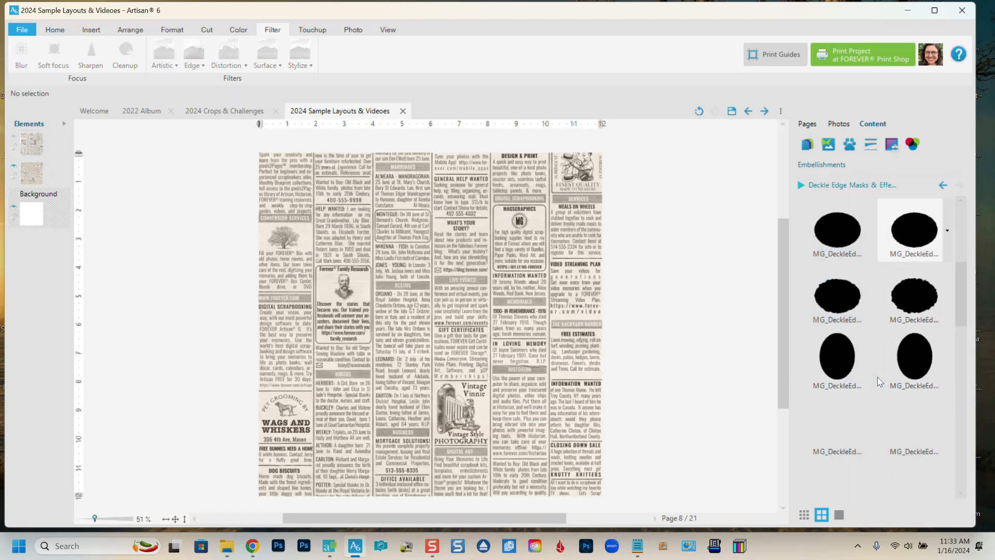
Step: Try overlapping the MG_DeckleEd_Oval-PORTAIT1 mask and a rougher portrait oval on page 8, and undo both additions
double_click(837, 359)
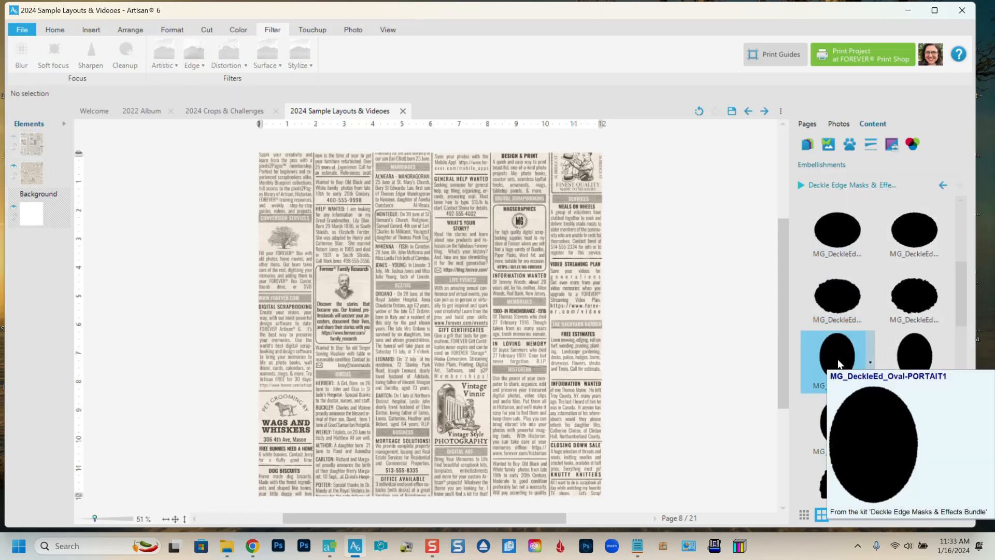
drag(469, 229, 428, 210)
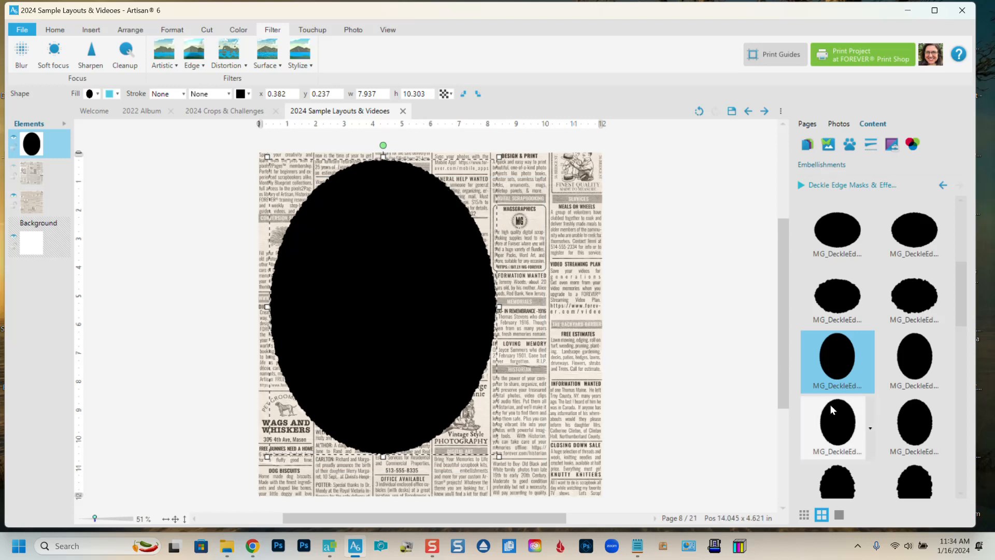
double_click(844, 474)
drag(498, 328, 549, 353)
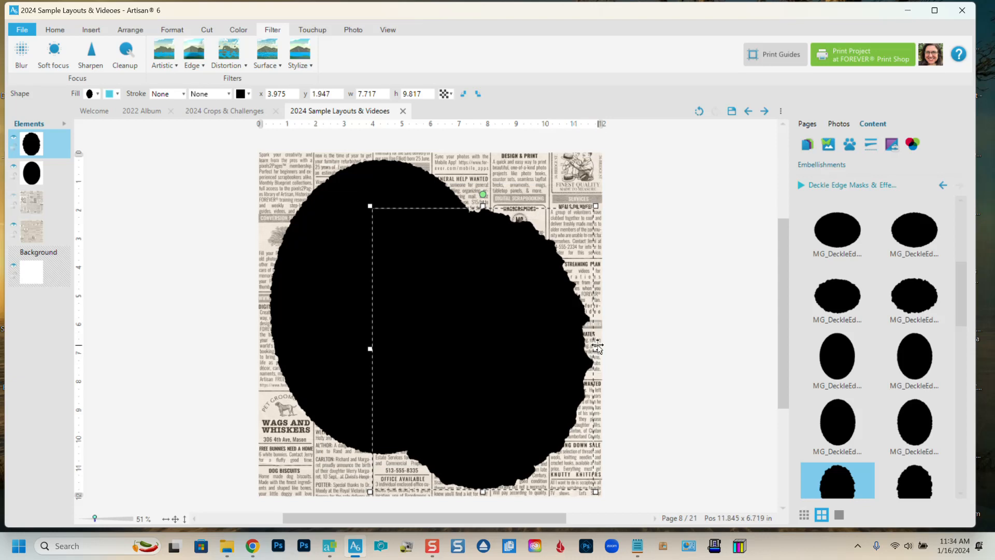
key(ctrl+z)
key(ctrl+z)
key(ctrl+z)
key(ctrl+z)
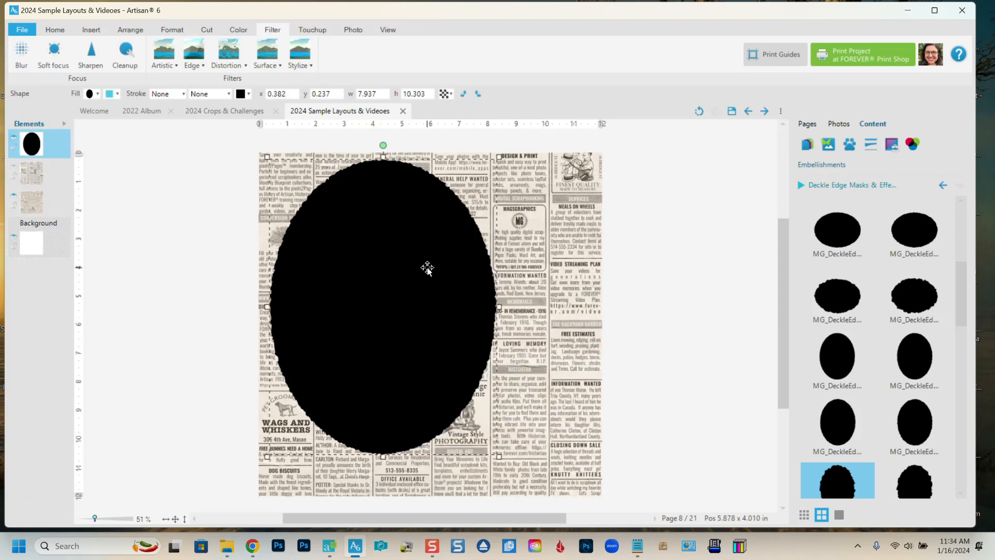
click(497, 216)
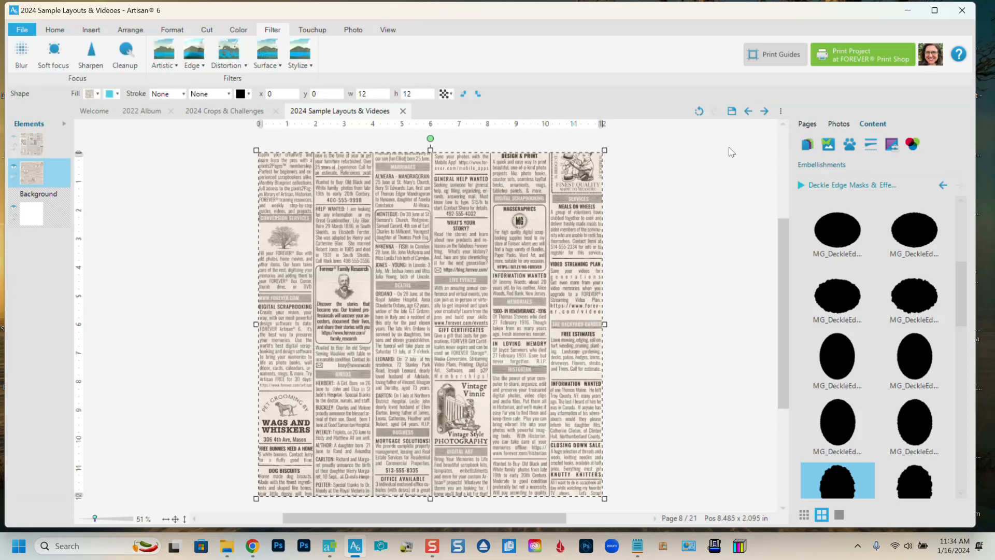
Step: Load the frames of the Deckle Edge Masks & Effects Bundle from the content library
click(892, 148)
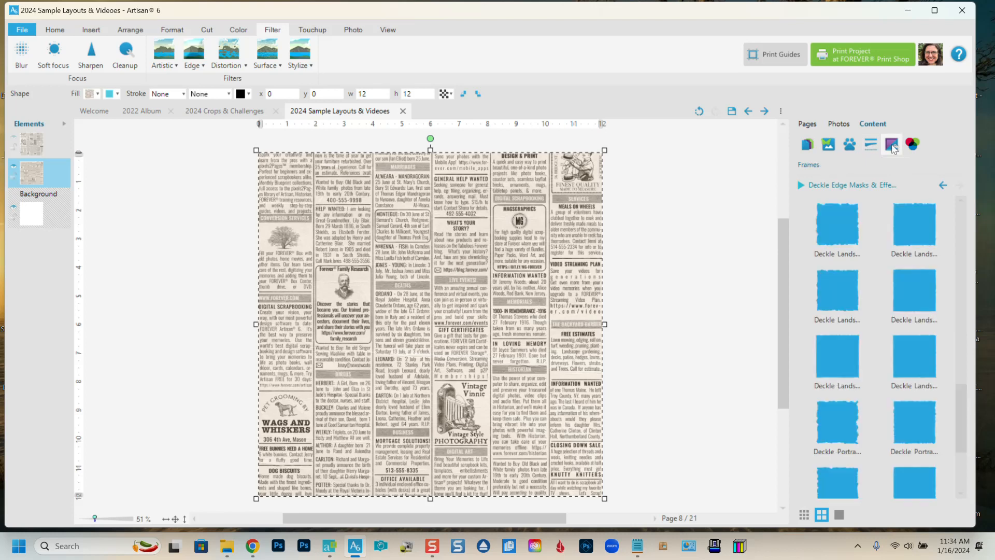
click(850, 185)
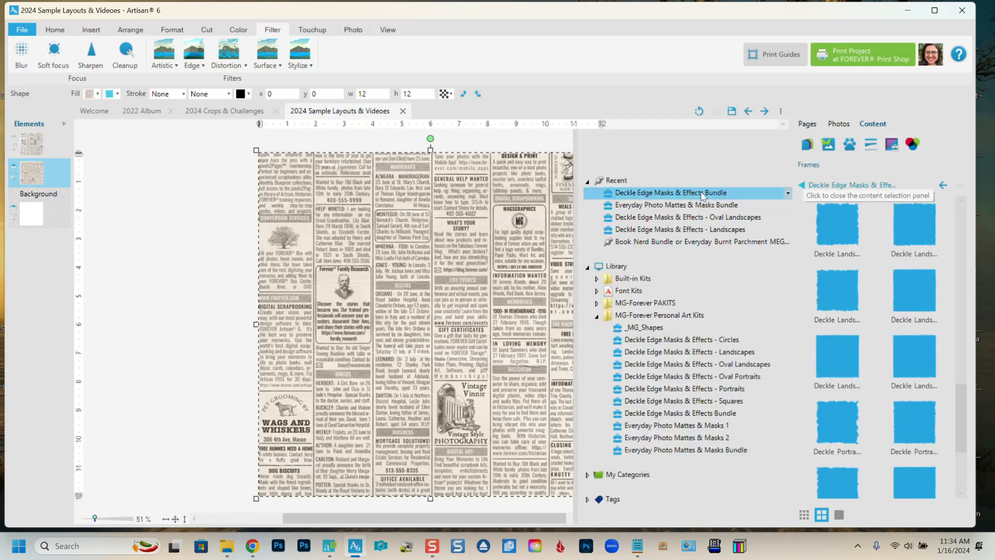
click(704, 194)
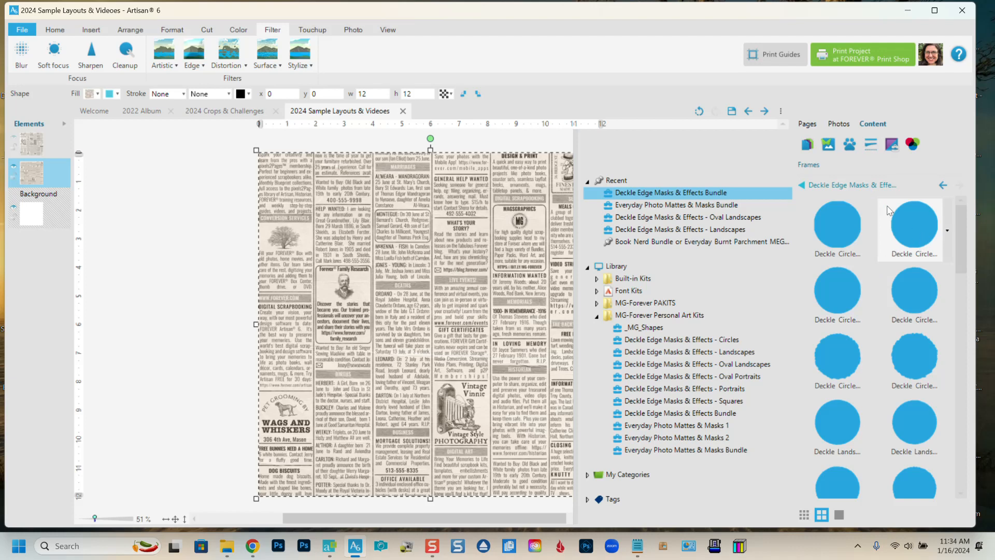
Step: Browse the circle, oval, square, landscape and portrait frames in the Deckle Edge Masks & Effects Bundle
click(810, 189)
scroll(840, 290, down, 3)
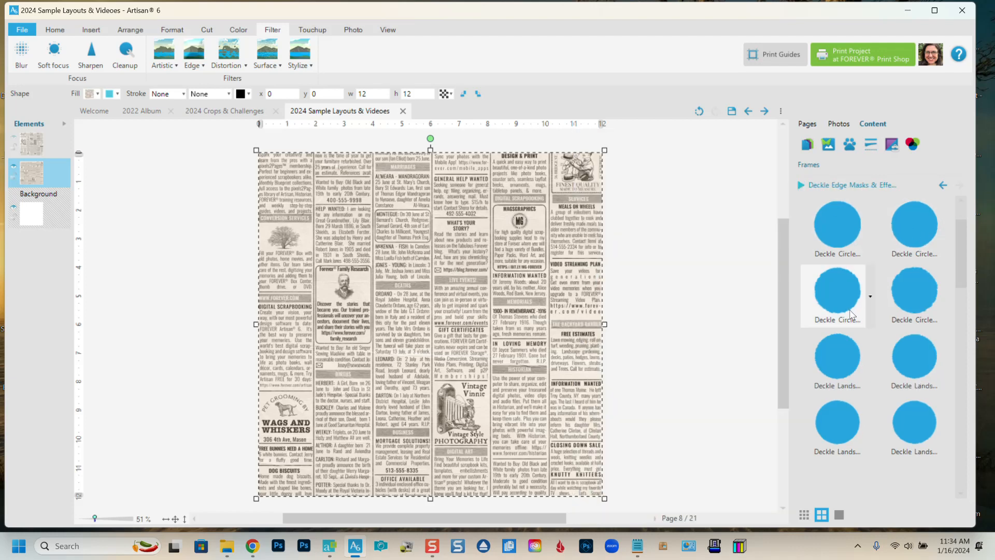
scroll(878, 348, down, 3)
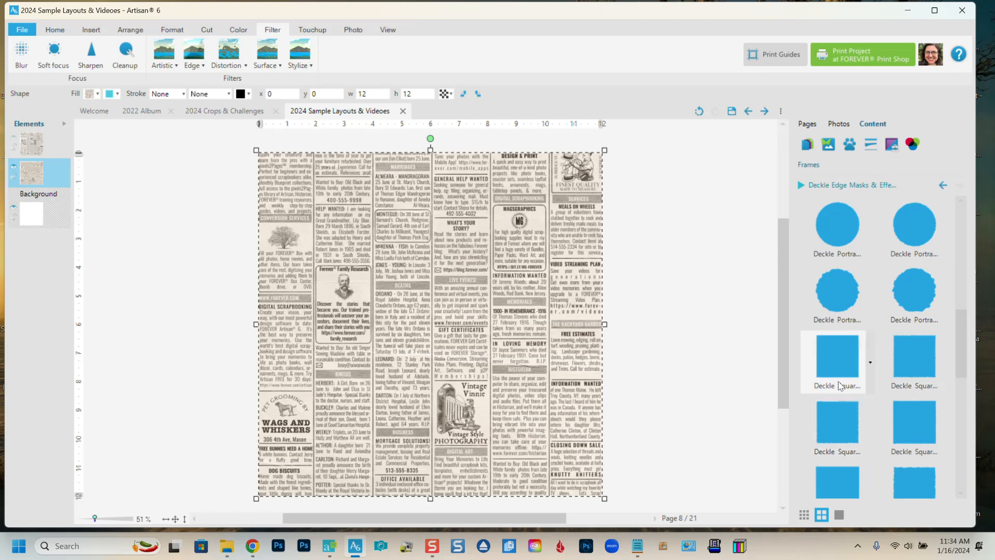
mouse_move(845, 391)
scroll(848, 313, up, 5)
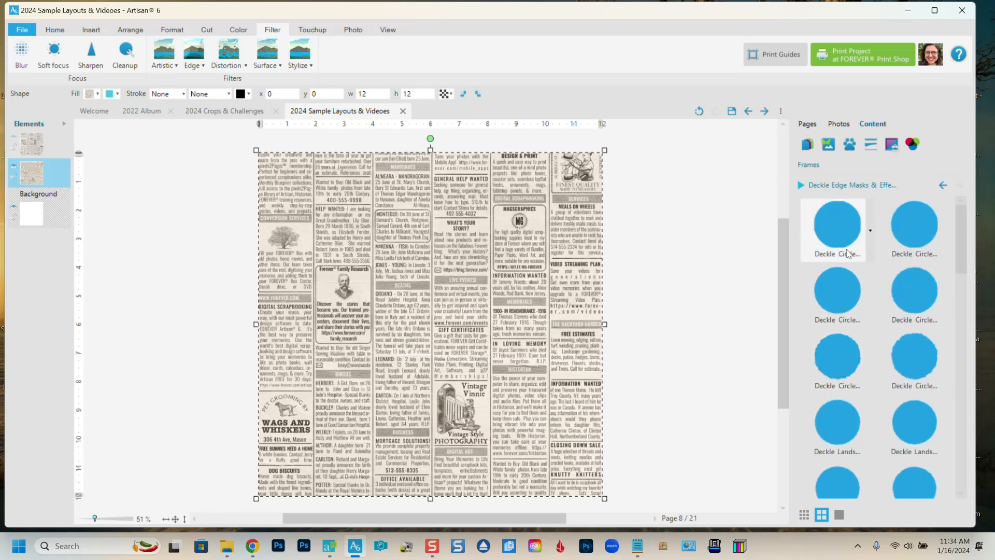
scroll(881, 311, down, 2)
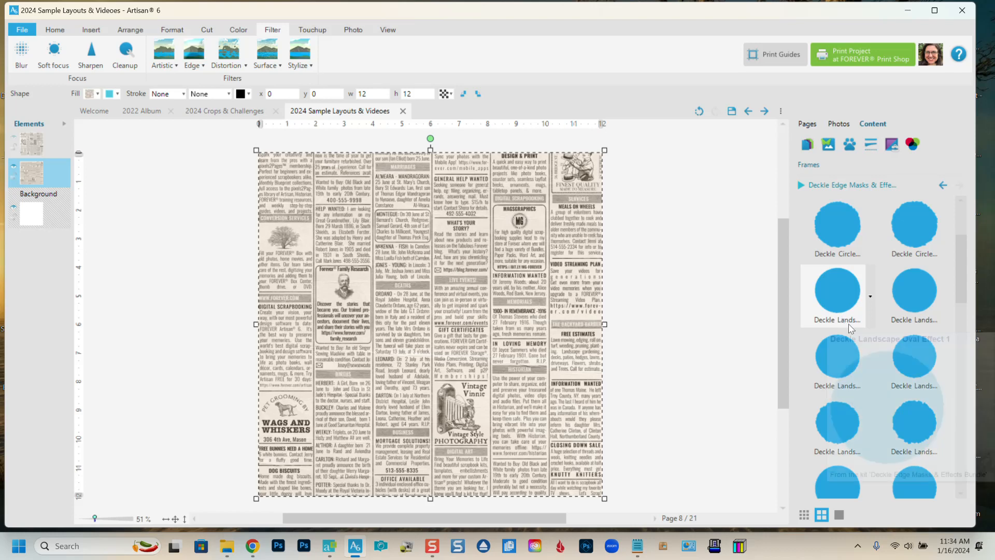
mouse_move(851, 326)
scroll(852, 324, down, 3)
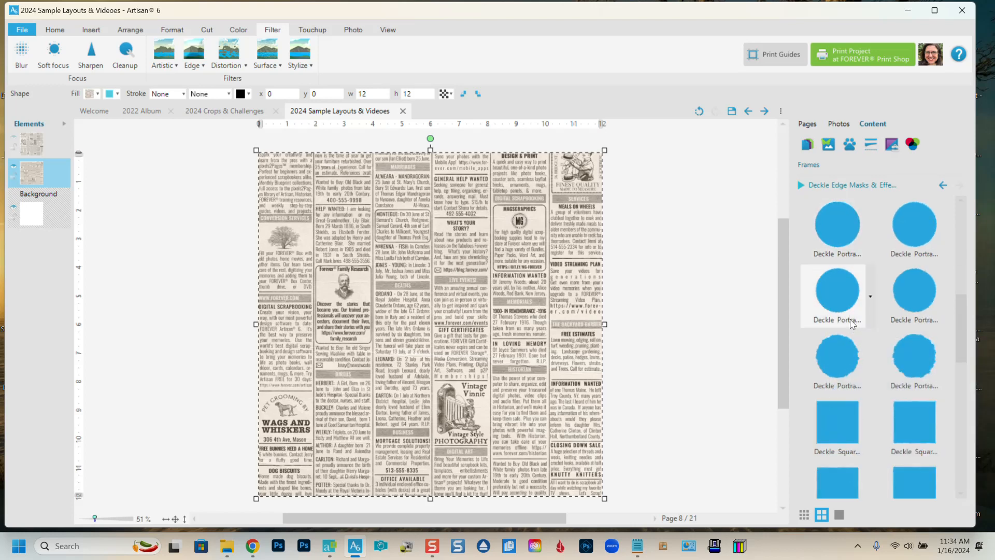
scroll(852, 324, down, 3)
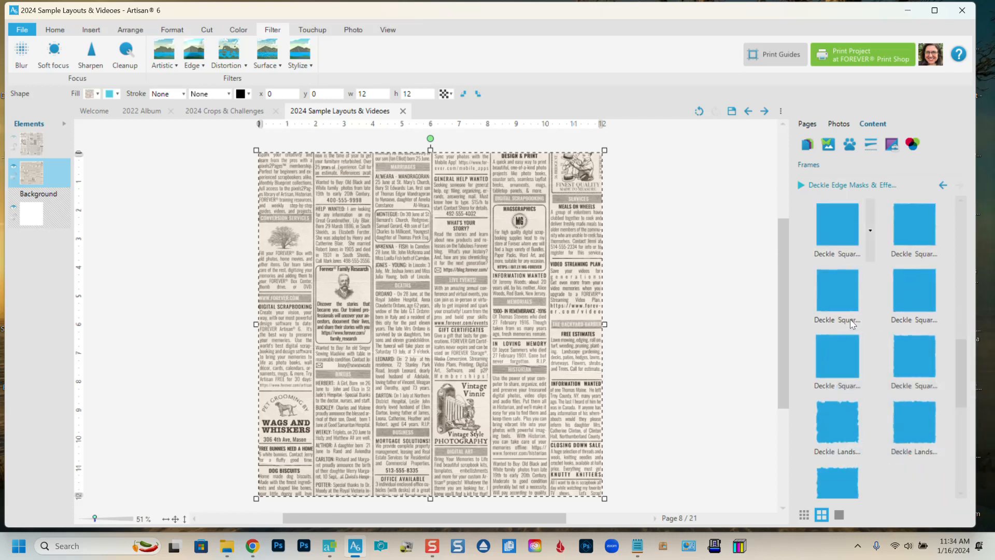
scroll(858, 459, down, 1)
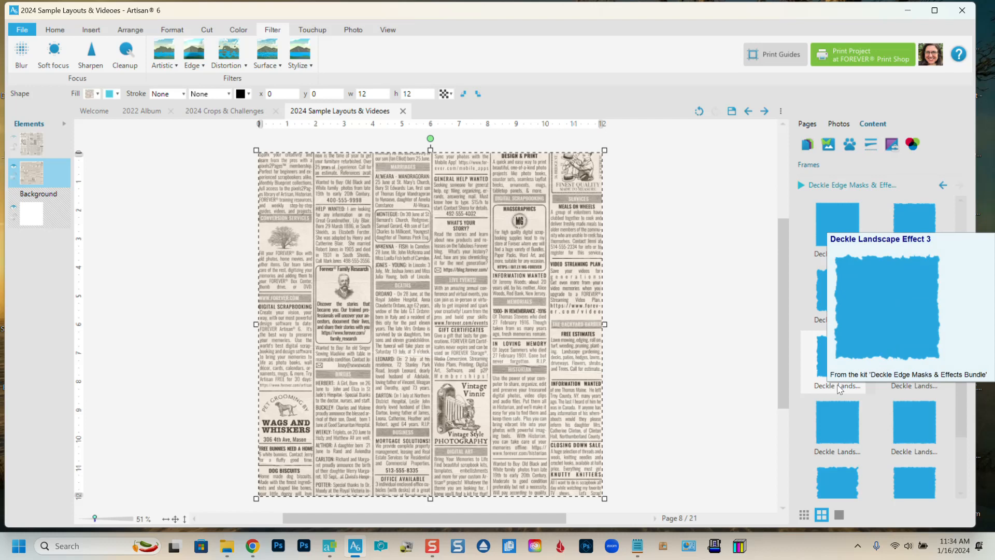
scroll(844, 394, down, 1)
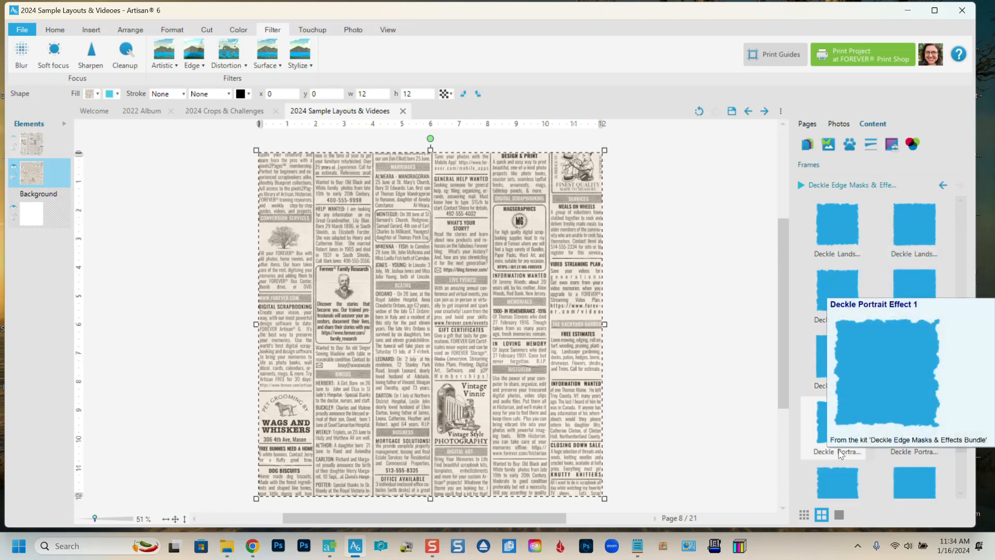
scroll(875, 418, up, 2)
scroll(875, 418, up, 5)
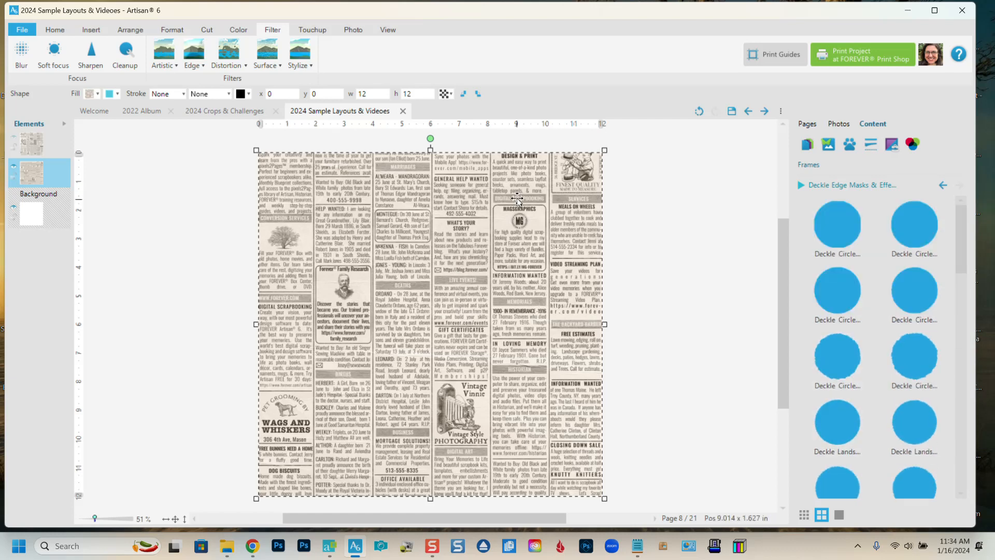
Step: Apply the first deckle circle frame to the newspaper paper on page 8 and inspect its edge up close
click(843, 222)
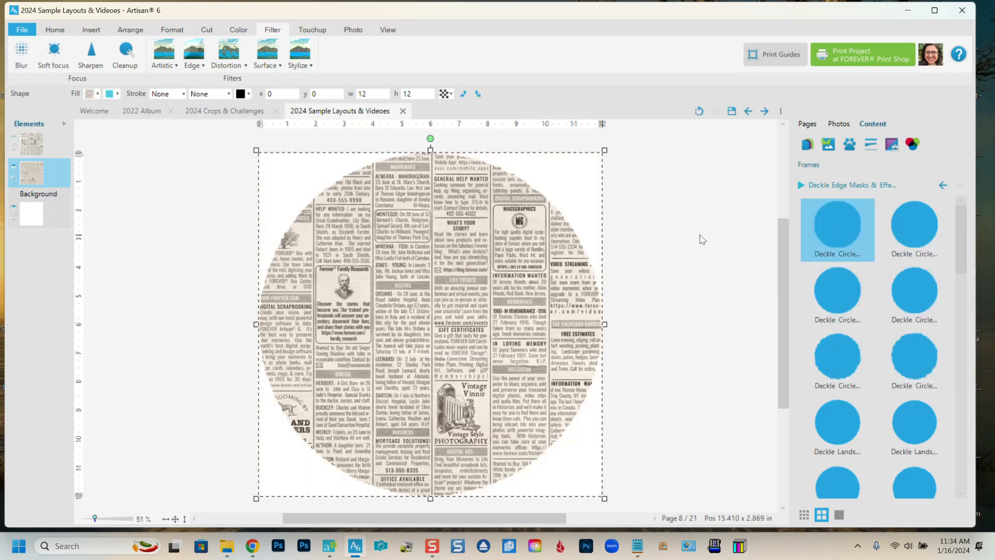
click(223, 188)
scroll(338, 179, up, 3)
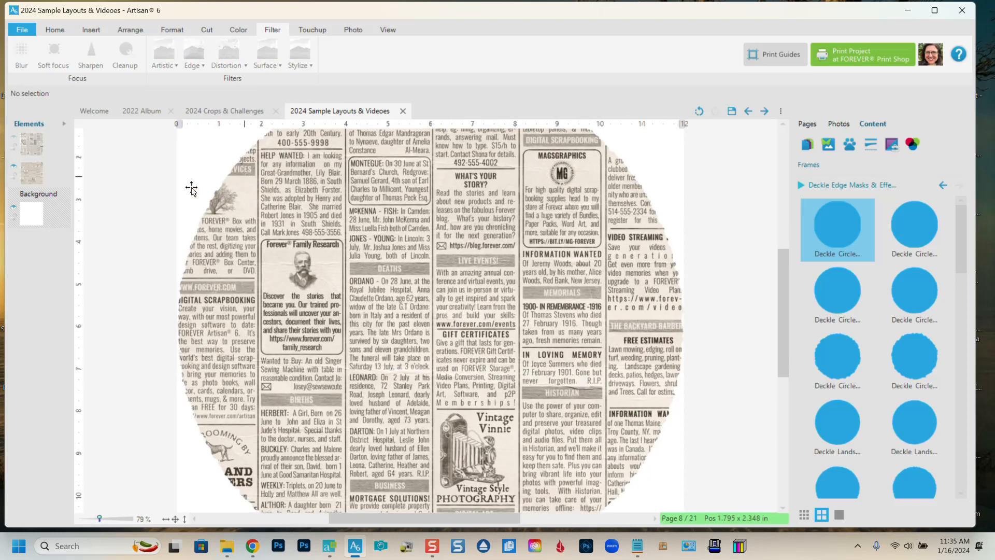
scroll(696, 440, down, 4)
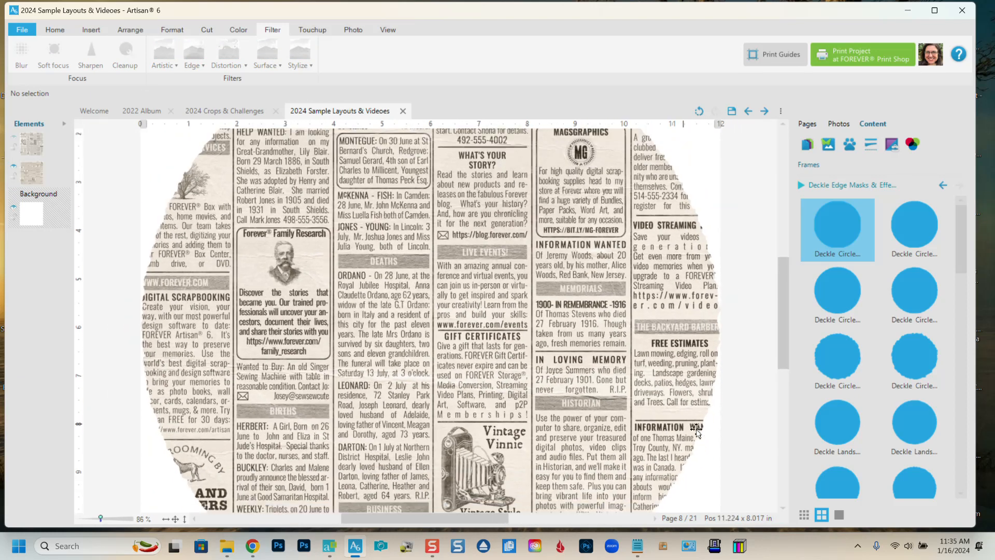
scroll(694, 422, down, 1)
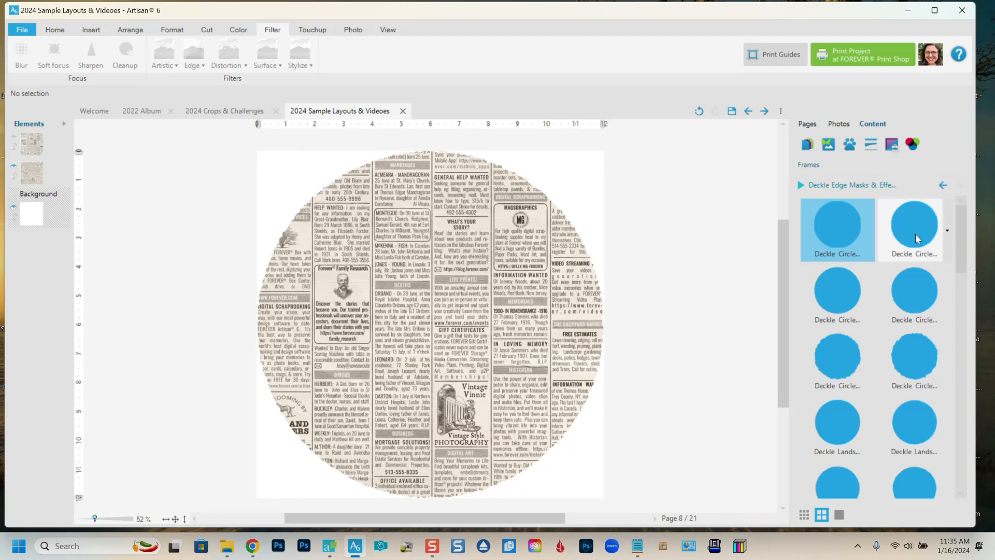
Step: Apply the rougher Deckle Circle Effect 5 frame to the newspaper paper and inspect its torn edge up close
mouse_move(842, 357)
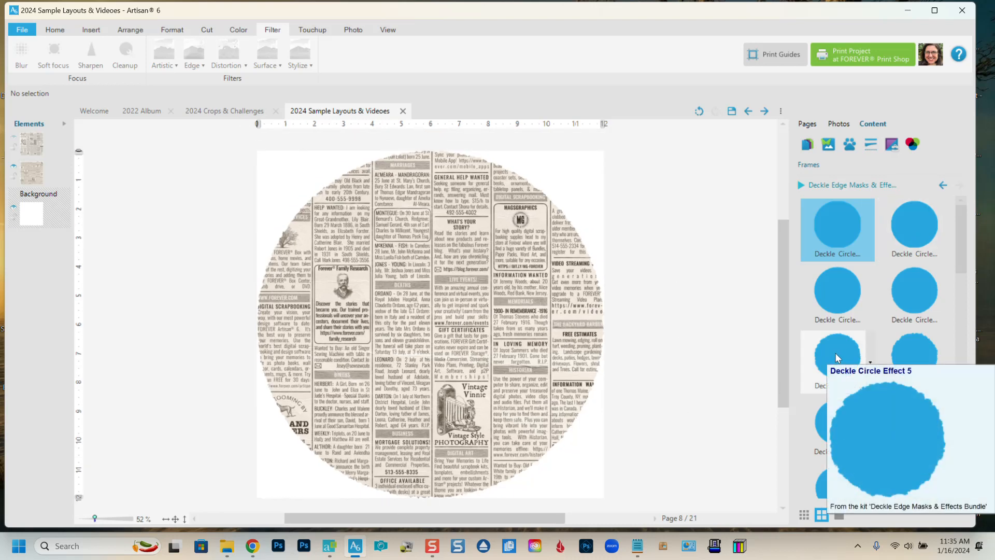
double_click(833, 349)
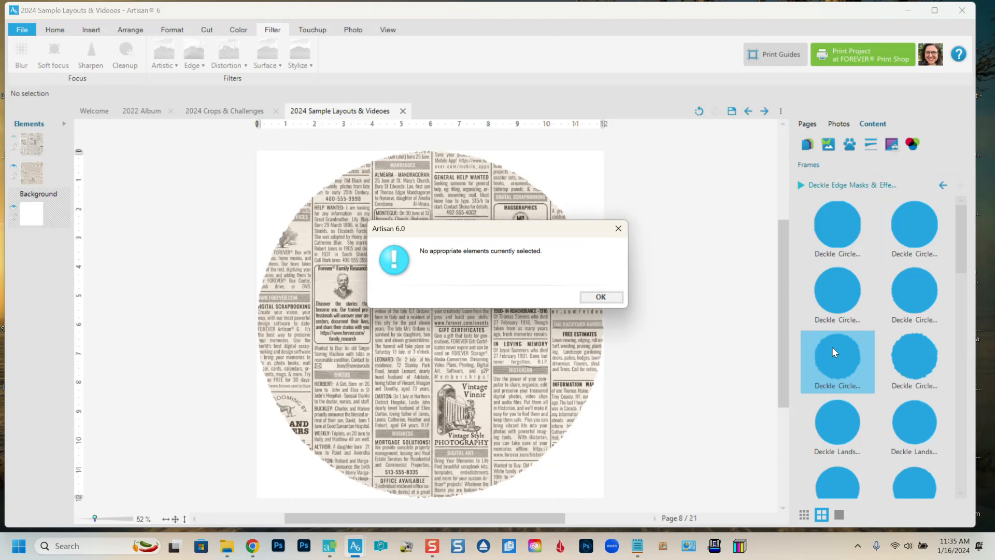
key(Return)
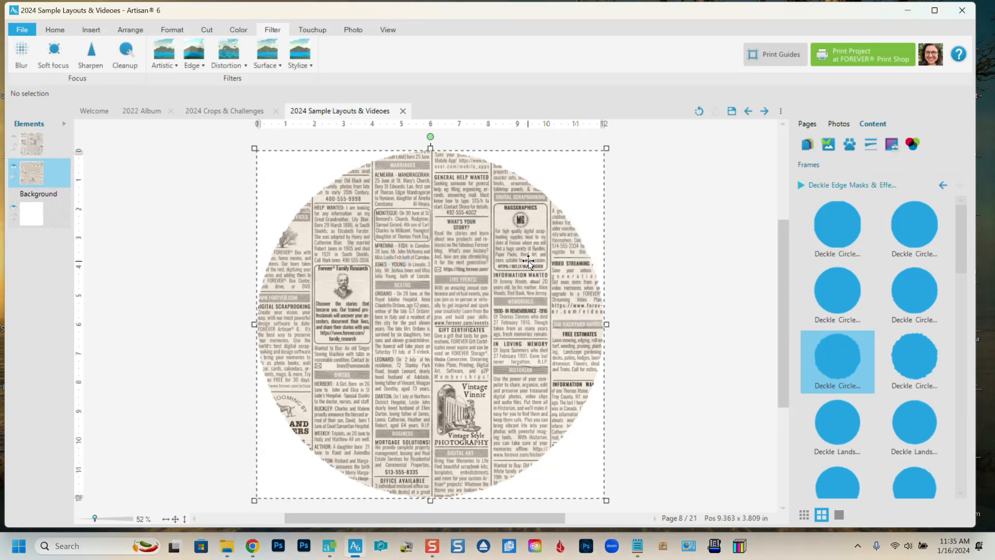
double_click(832, 363)
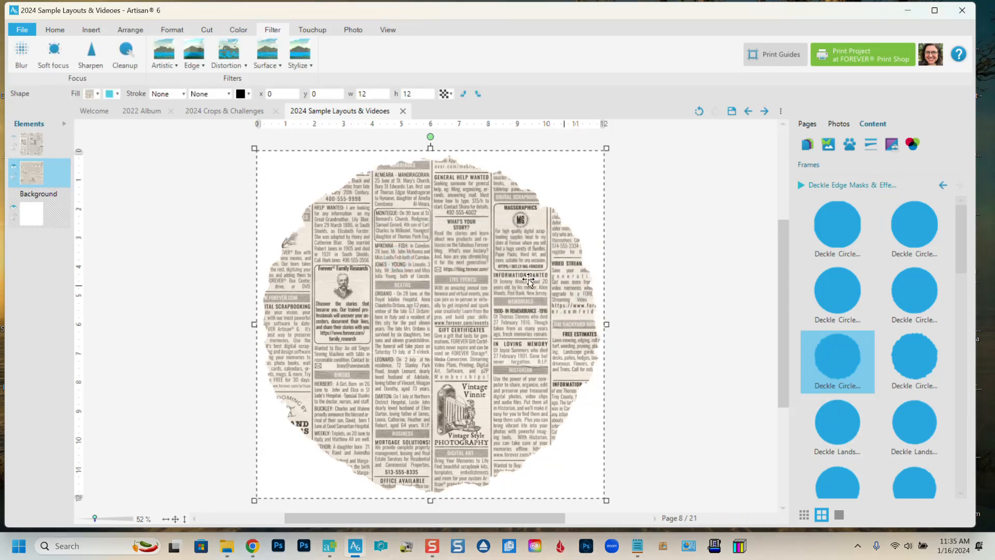
scroll(546, 184, up, 3)
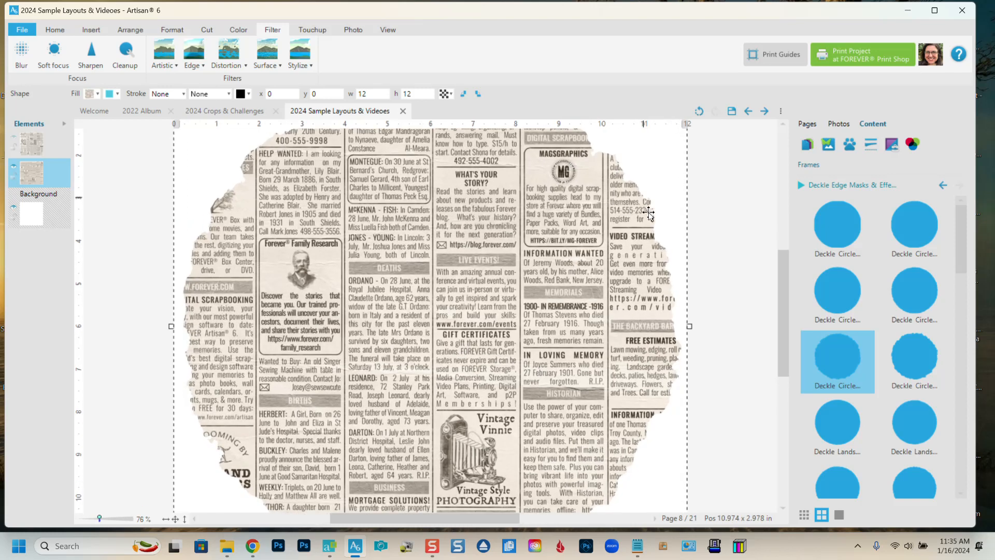
scroll(673, 217, down, 2)
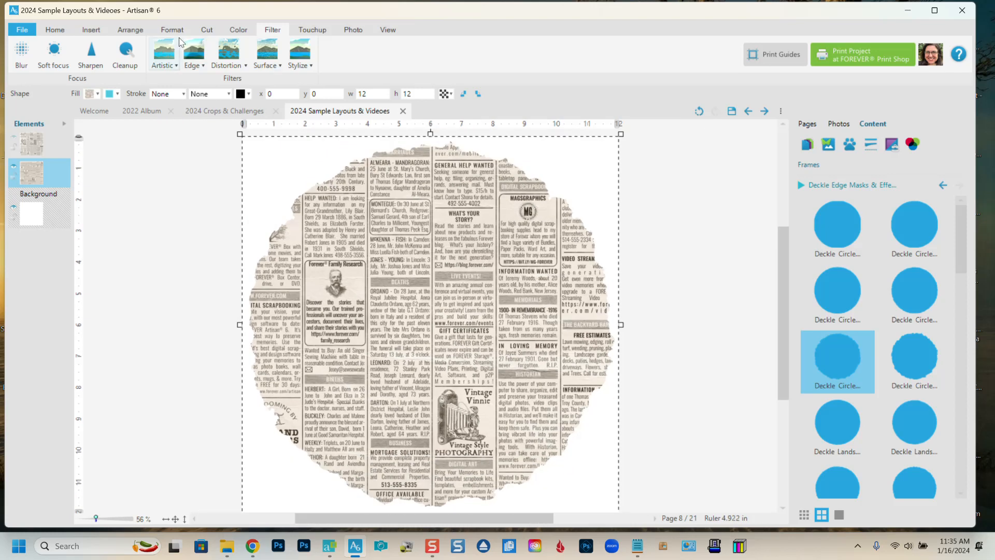
Step: Add a custom shadow to the framed newspaper paper with depth 20, softness 20, density 50 and a 135° direction
click(172, 30)
click(469, 57)
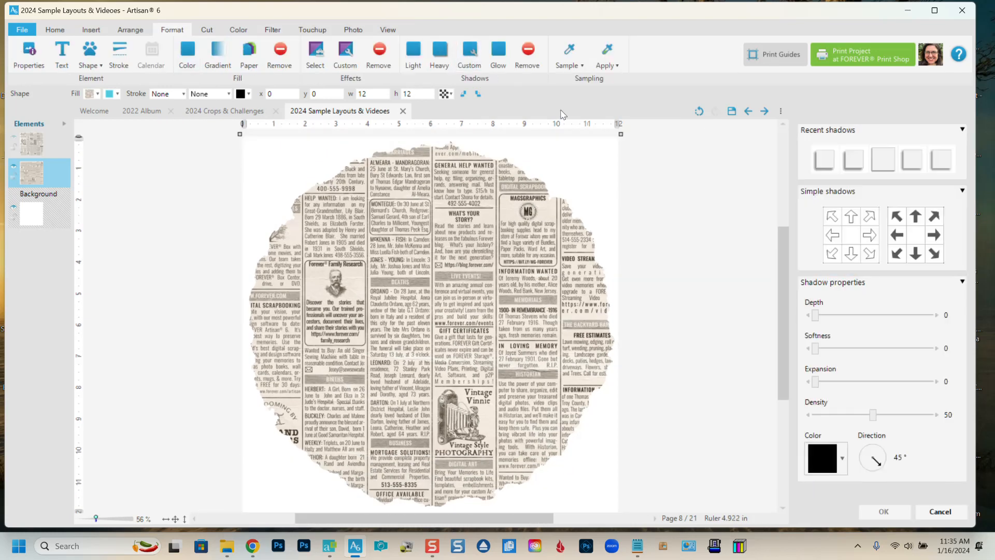
click(892, 255)
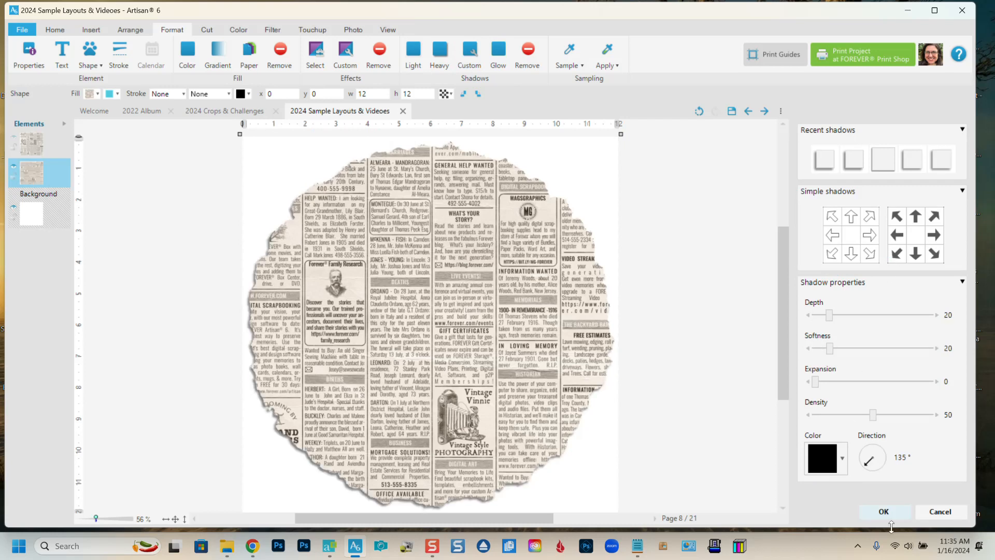
click(885, 512)
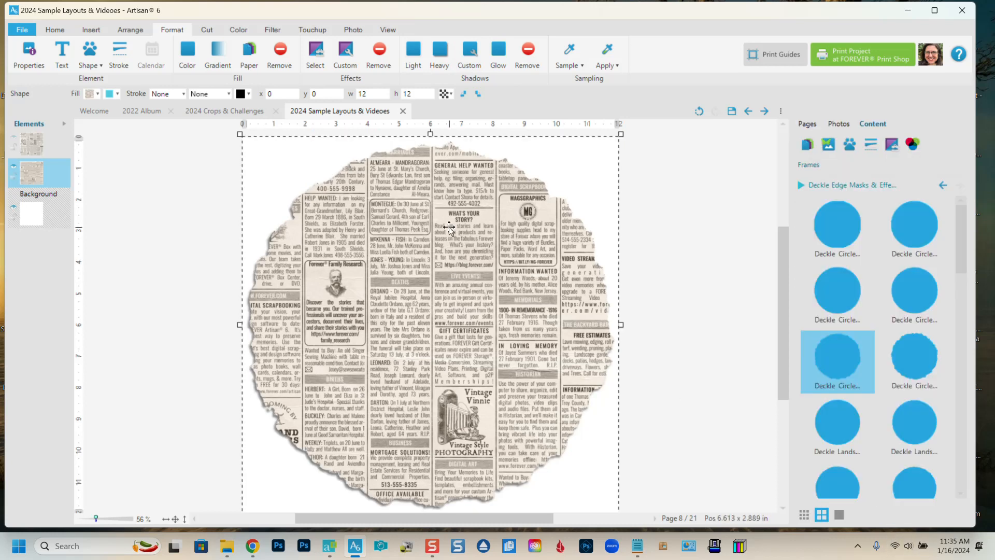
Step: Replace the newspaper paper's circle frame with the bundle's third deckle square frame
scroll(869, 342, down, 2)
scroll(869, 341, down, 5)
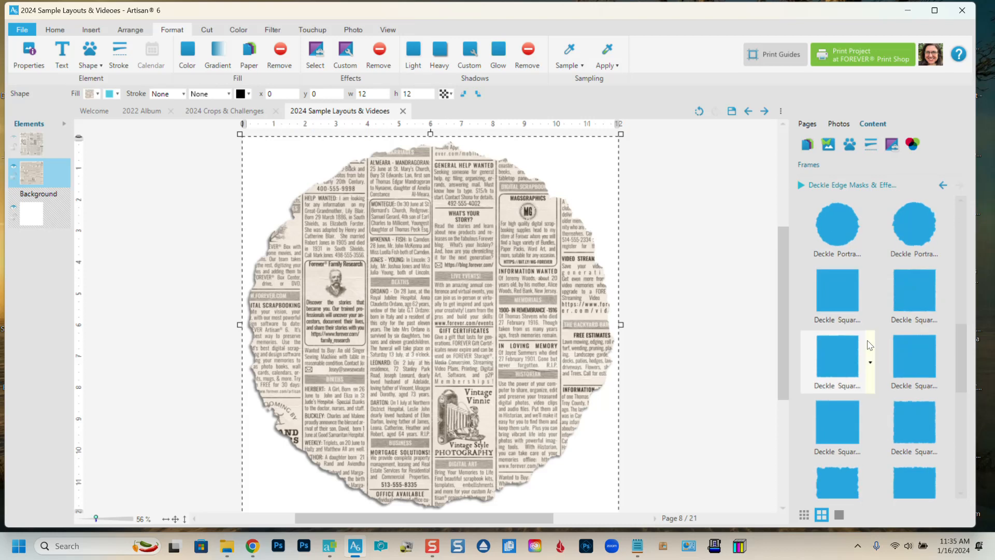
click(835, 356)
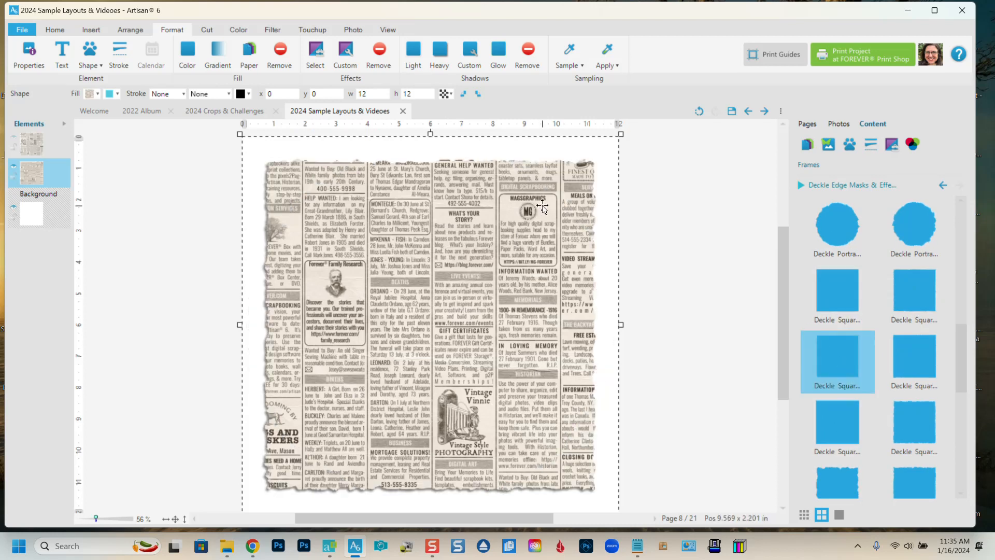
Step: Look through the landscape and portrait frames, and apply the fourth deckle square frame to the newspaper paper
scroll(876, 420, down, 3)
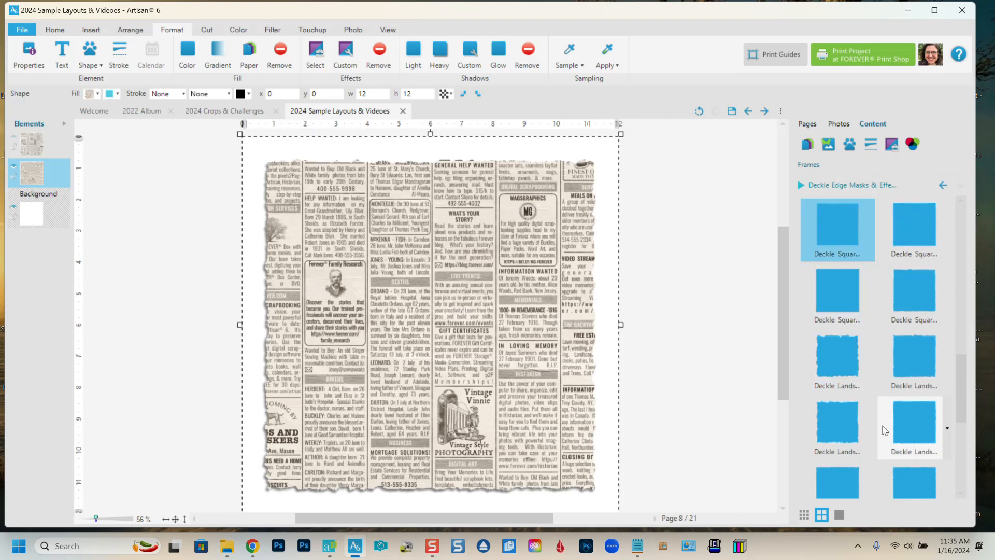
scroll(853, 422, down, 2)
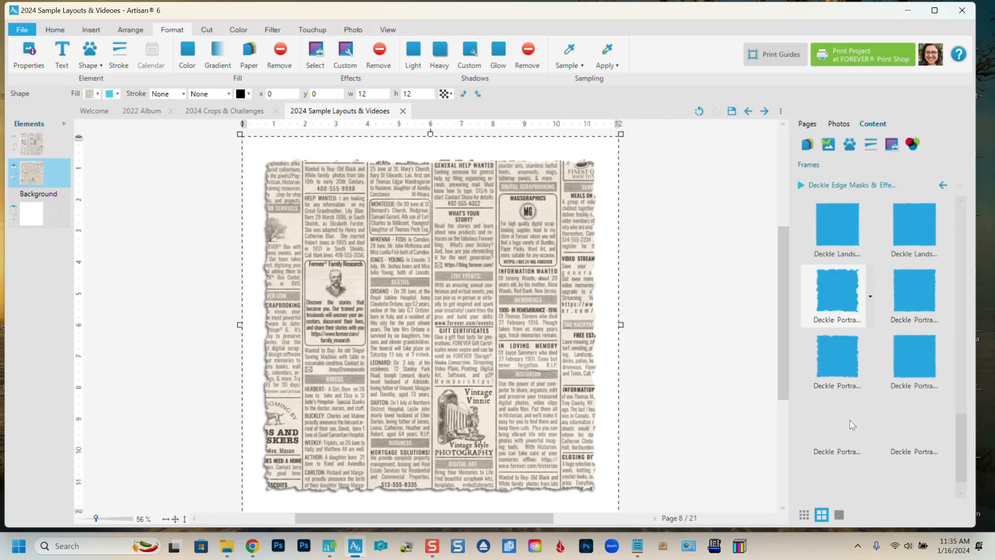
scroll(851, 422, up, 3)
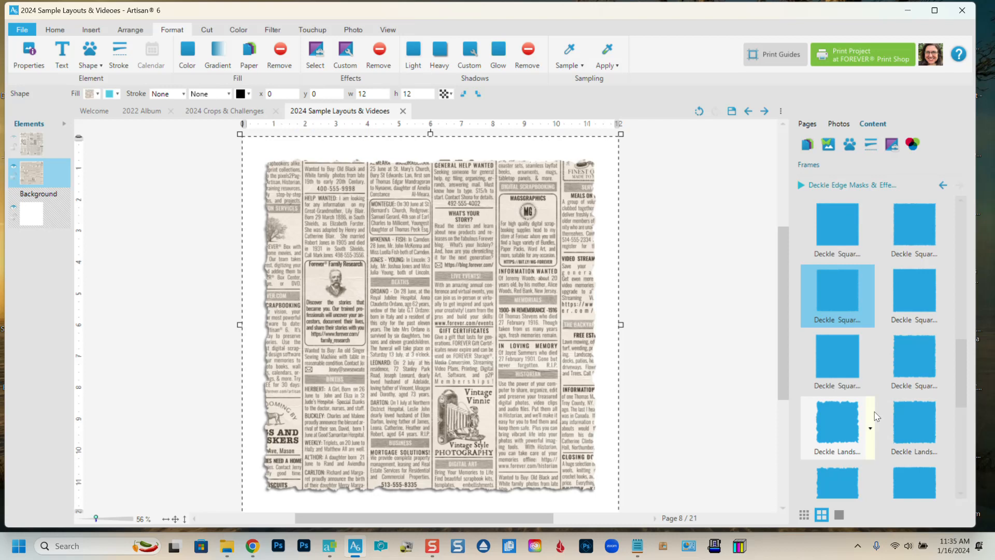
scroll(877, 418, down, 1)
scroll(870, 351, up, 1)
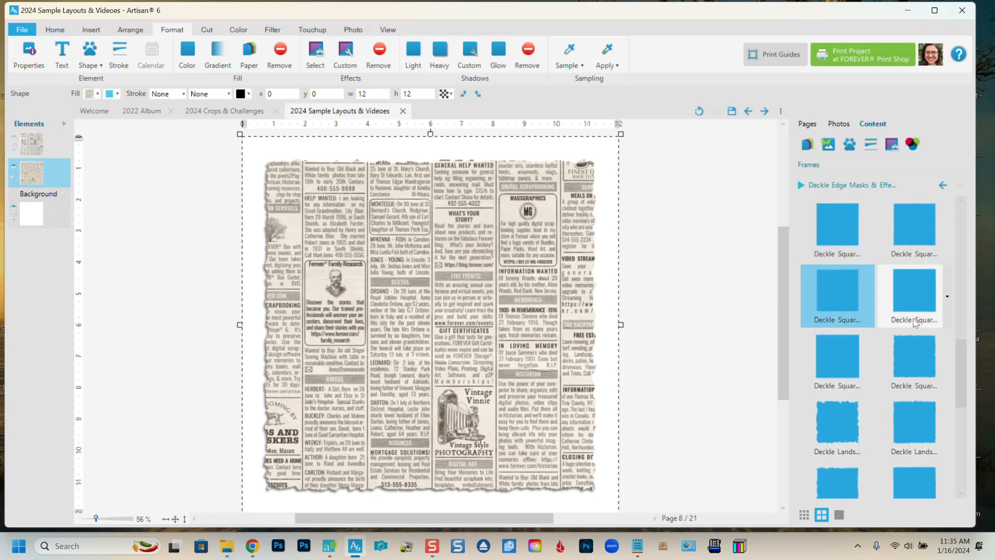
click(922, 290)
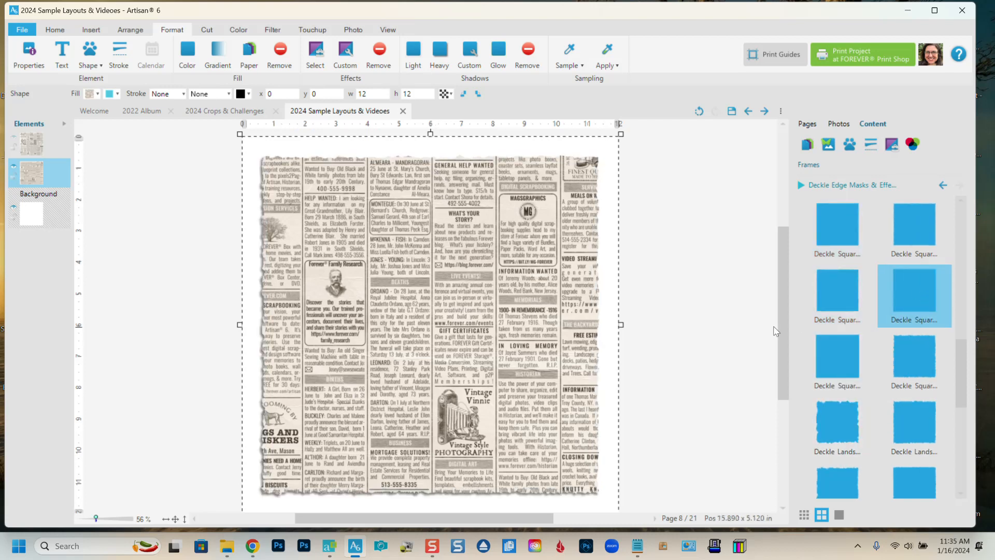
Step: Change the newspaper paper's frame to the fifth deckle portrait frame
scroll(808, 357, down, 3)
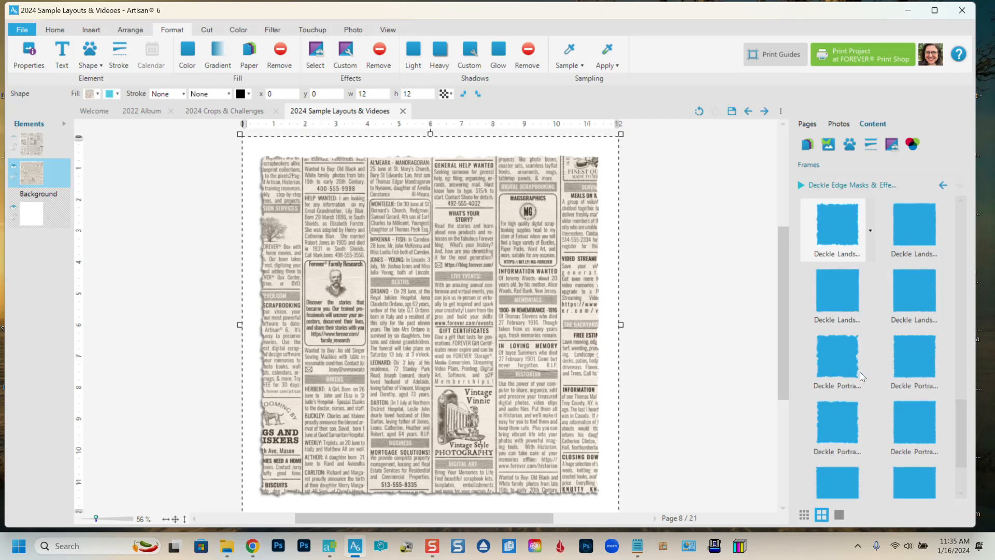
scroll(862, 375, down, 2)
click(833, 357)
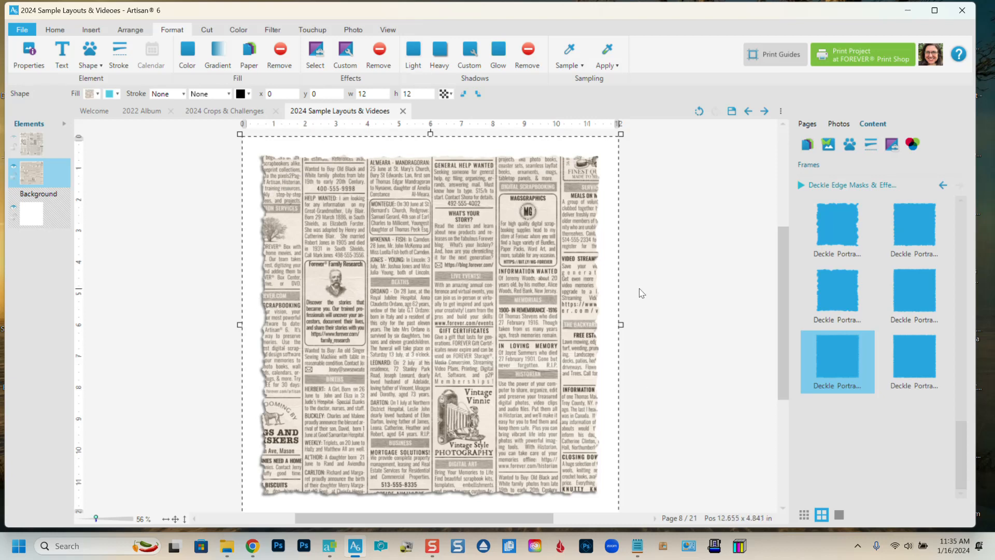
Step: Return to the project's page thumbnails and open the "Our Story" layout on page 4
scroll(850, 365, up, 2)
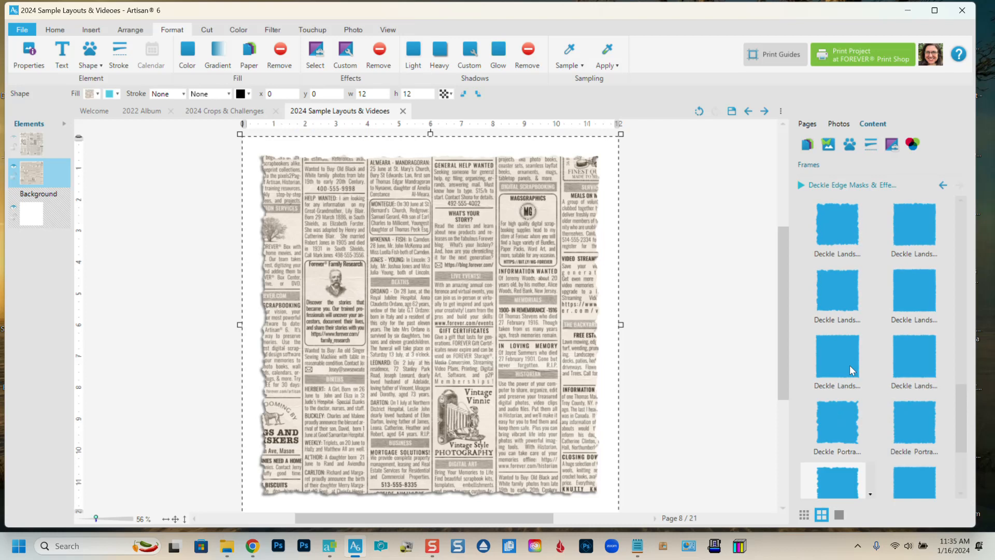
scroll(850, 365, up, 2)
scroll(878, 342, up, 2)
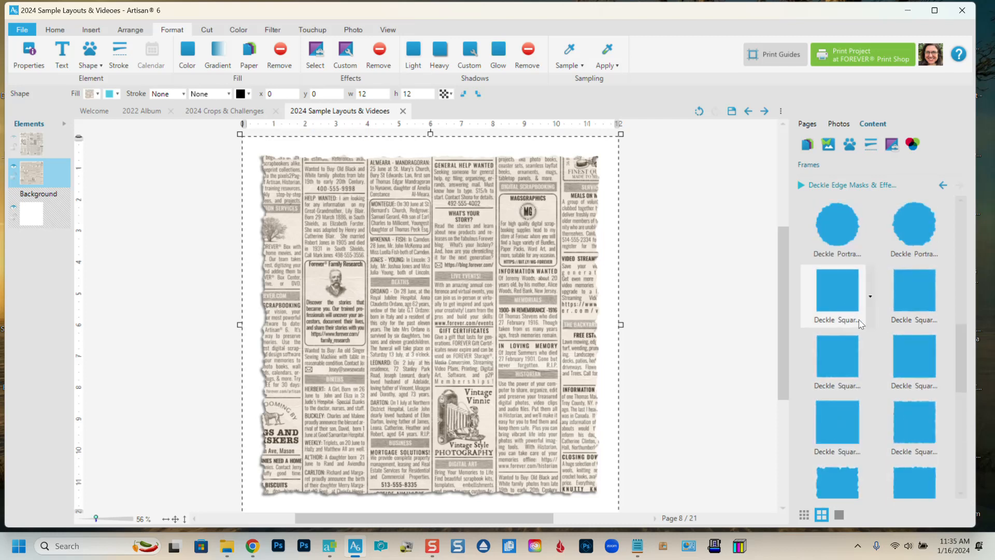
click(808, 127)
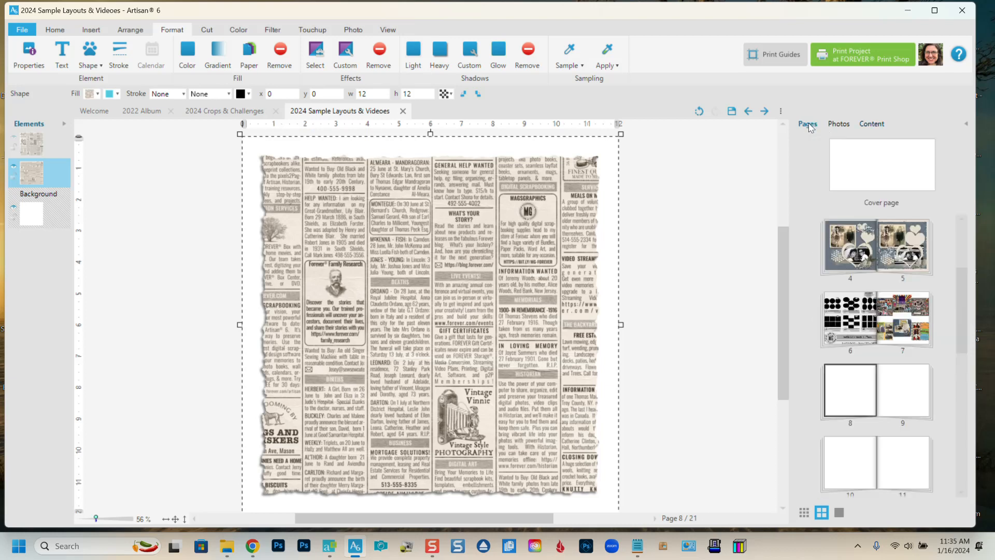
click(851, 239)
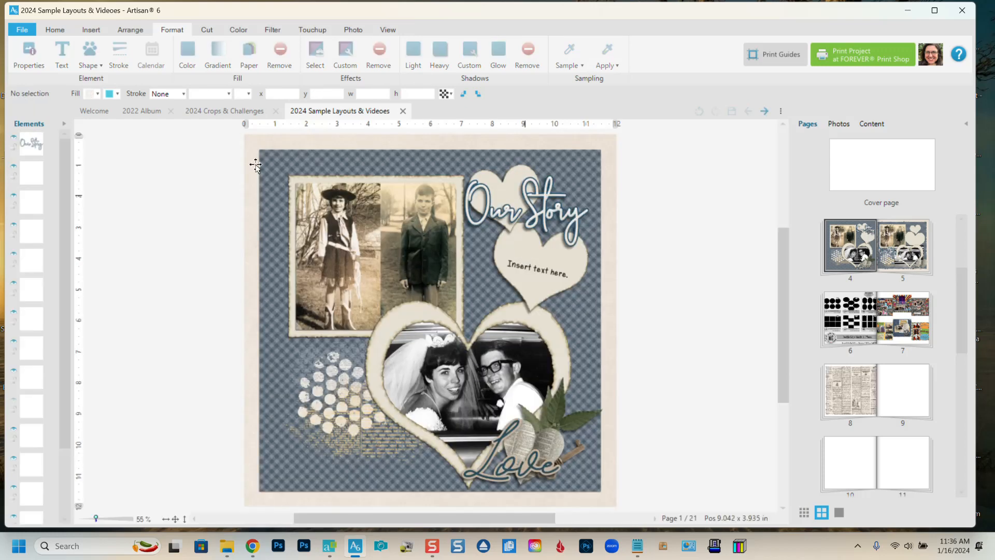
Step: Apply the first deckle square frame to the blue plaid paper and enlarge it to about 12.18 inches square
click(587, 165)
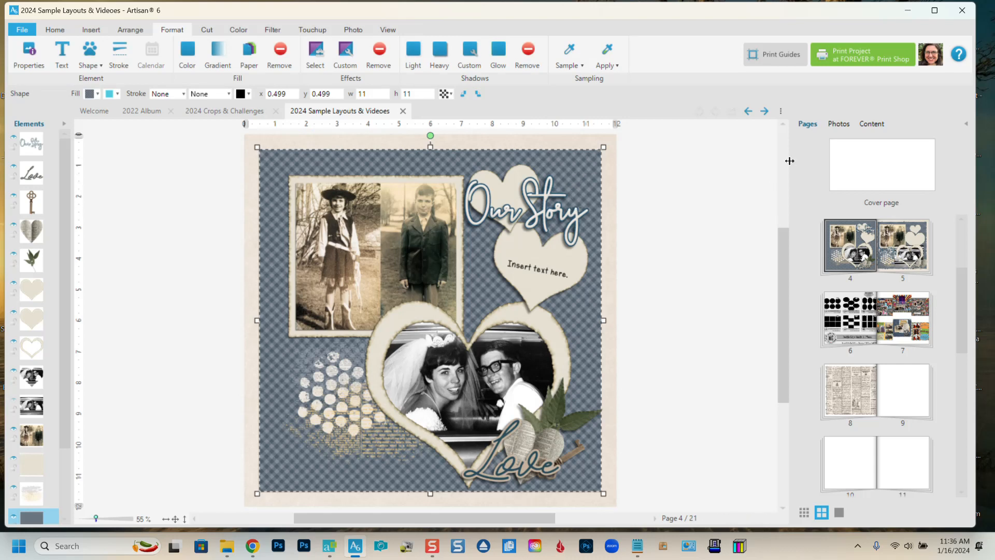
click(873, 123)
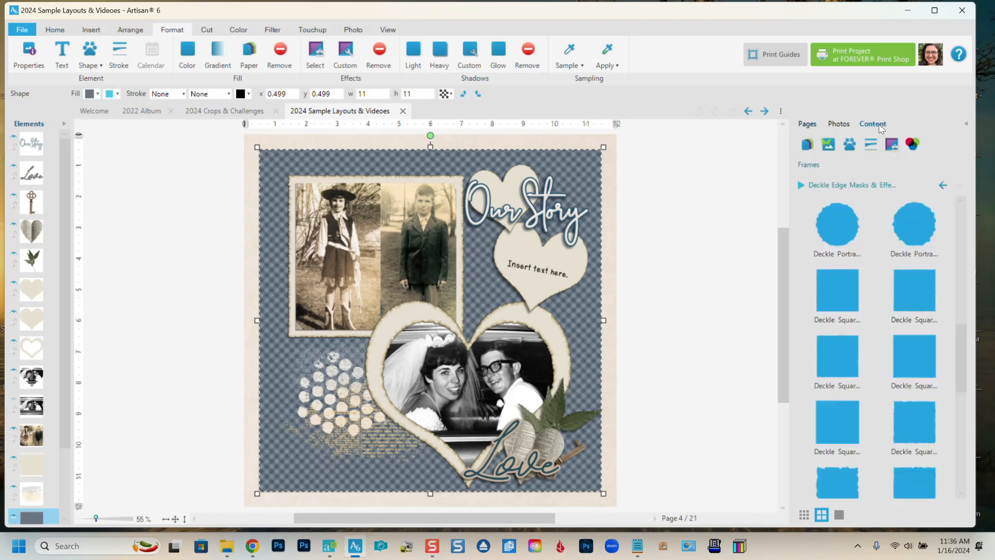
click(834, 291)
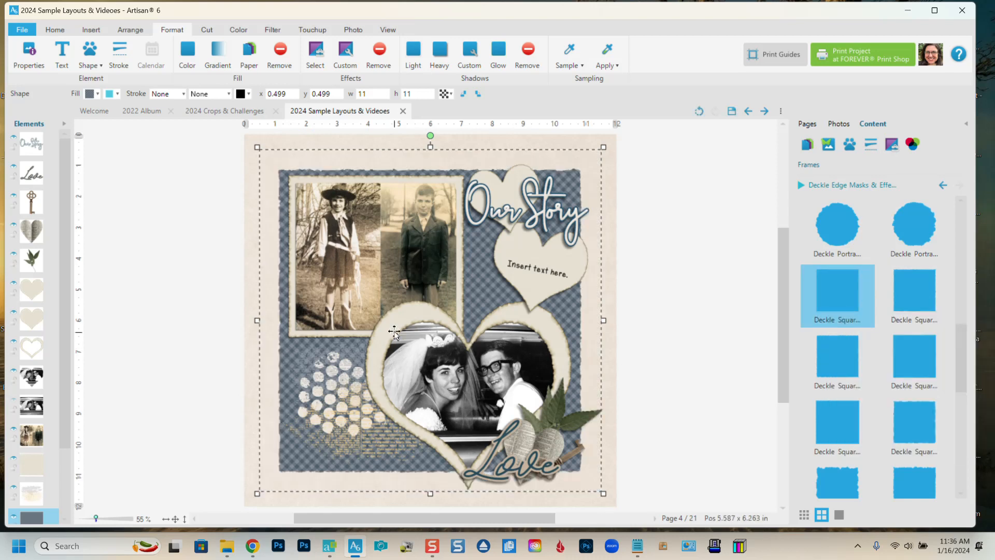
drag(254, 144, 235, 128)
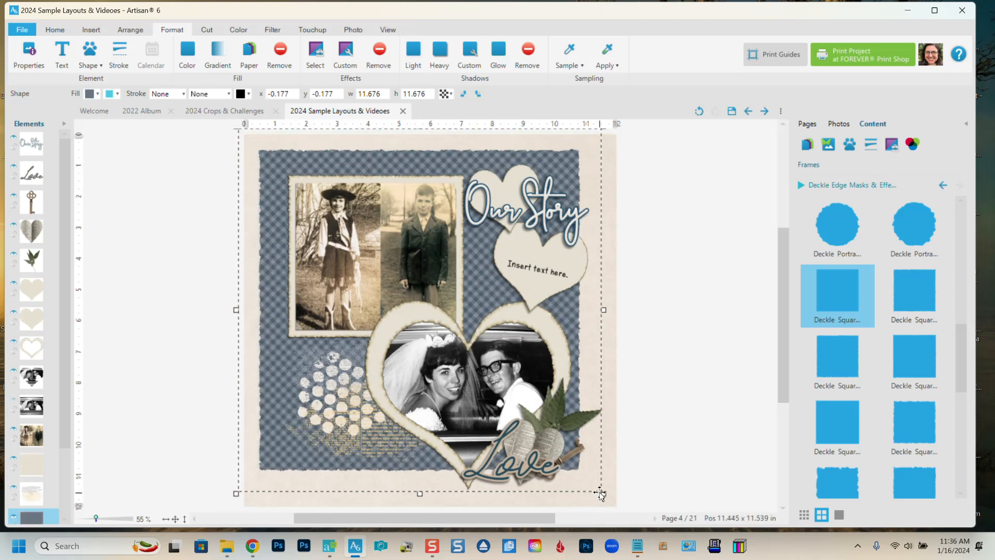
drag(601, 493, 619, 509)
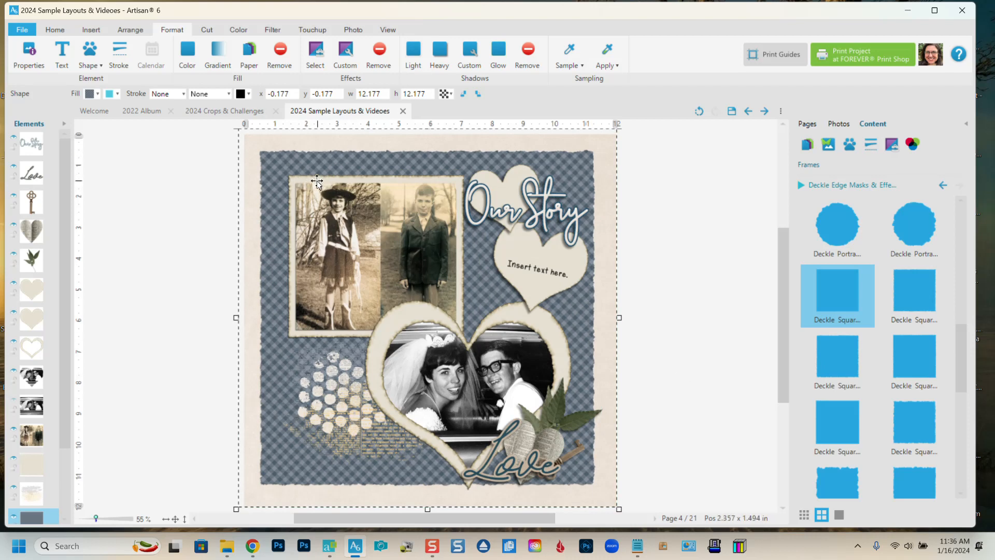
Step: Try the first and second deckle landscape frames on the blue plaid paper
scroll(875, 418, down, 1)
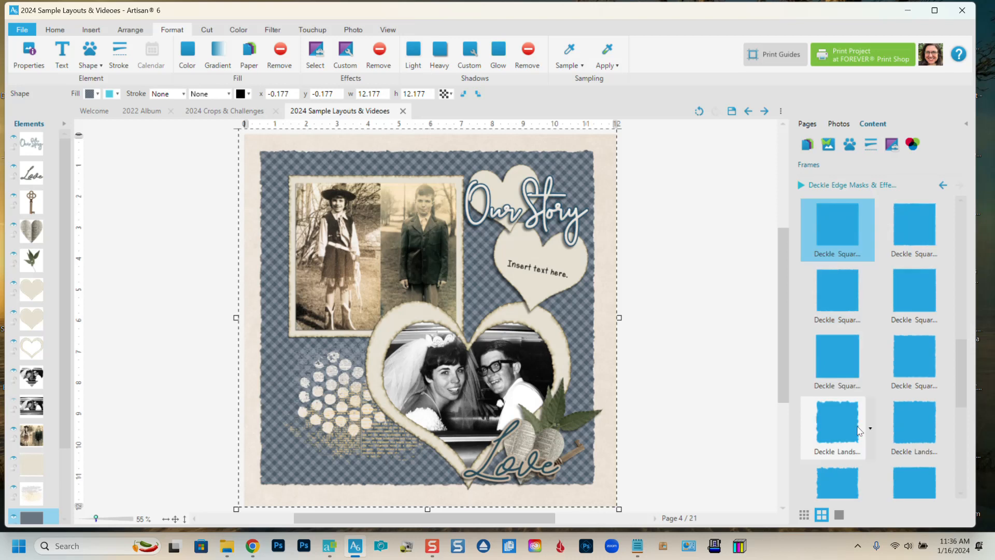
click(847, 422)
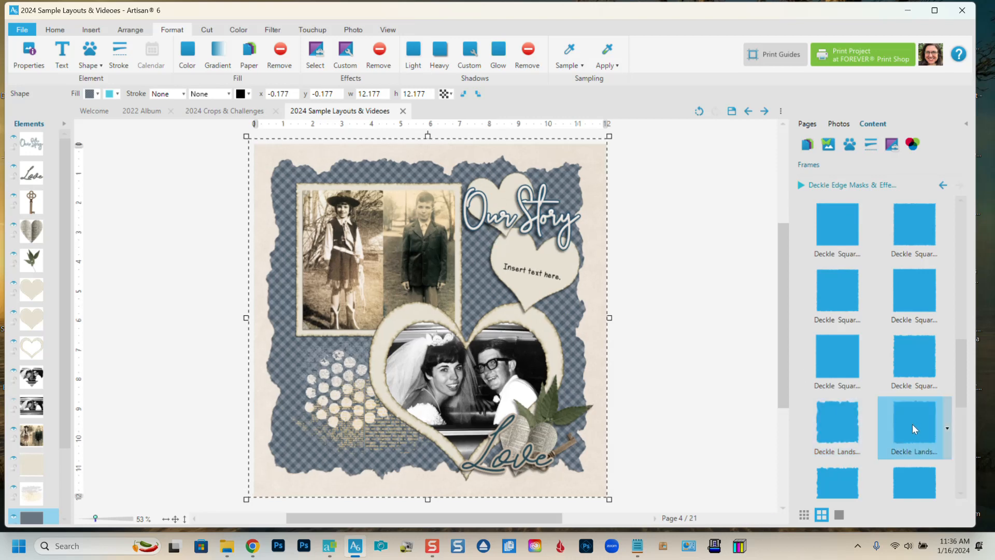
click(912, 428)
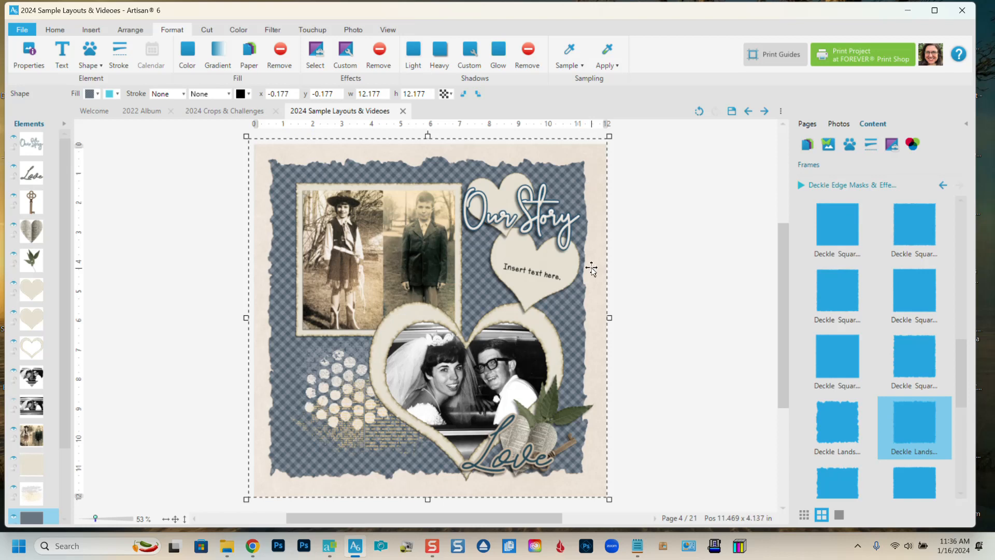
Step: Change the blue plaid paper's frame to the fourth deckle square frame
scroll(838, 425, down, 1)
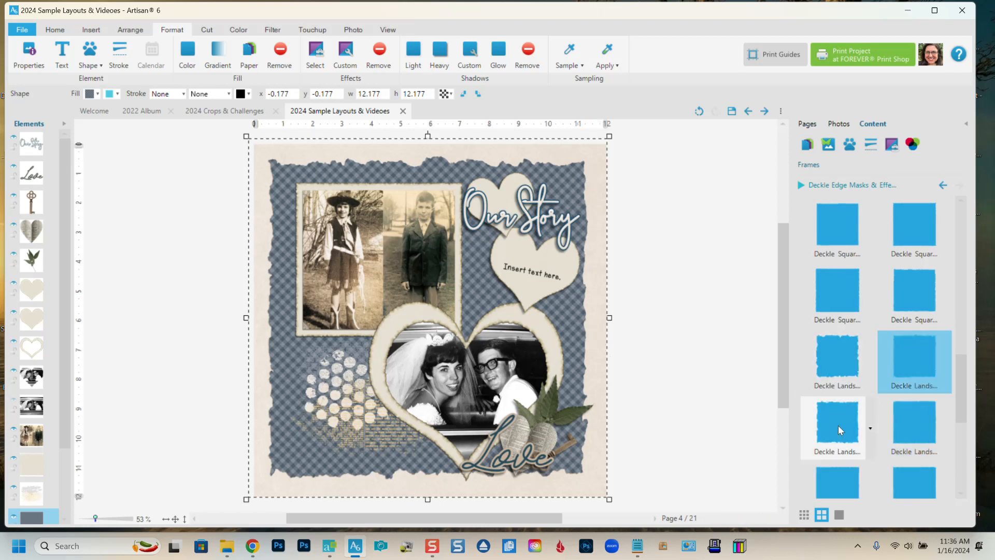
scroll(892, 362, up, 1)
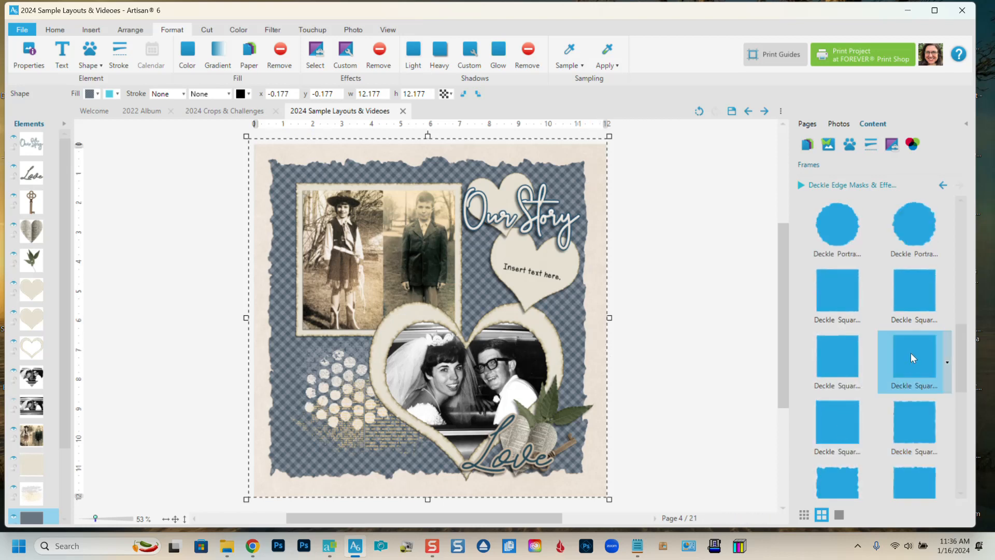
click(912, 357)
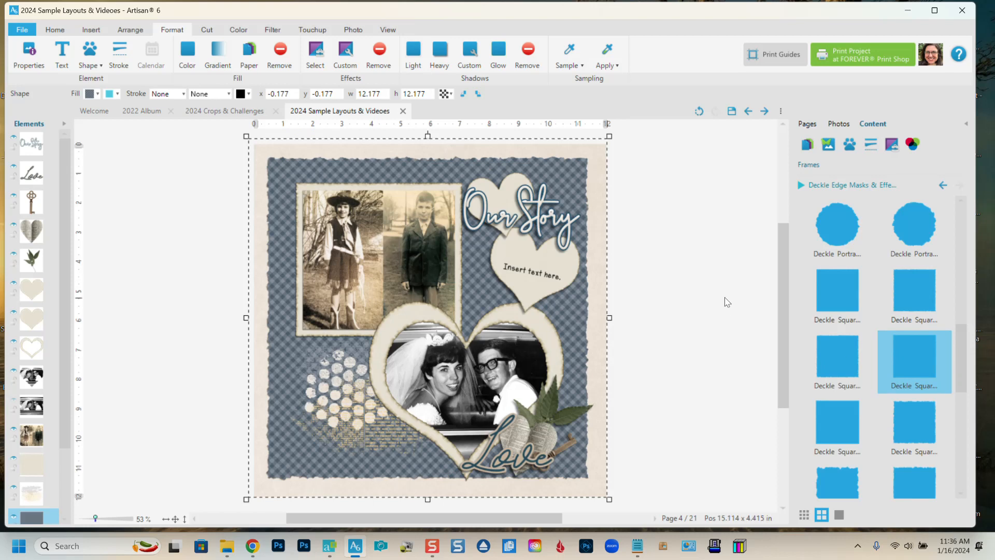
Step: Add a custom shadow to the blue plaid paper and deselect it
click(473, 57)
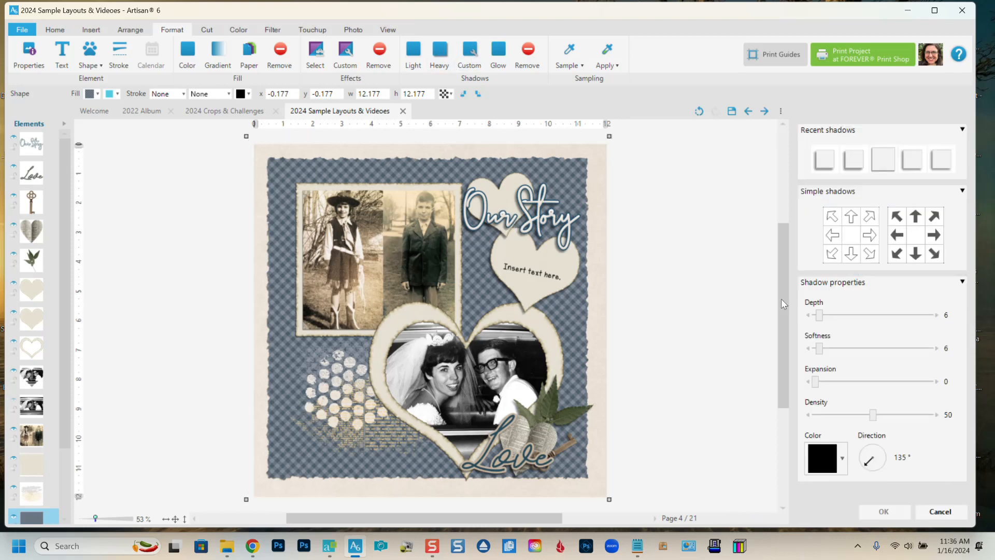
click(891, 512)
click(741, 299)
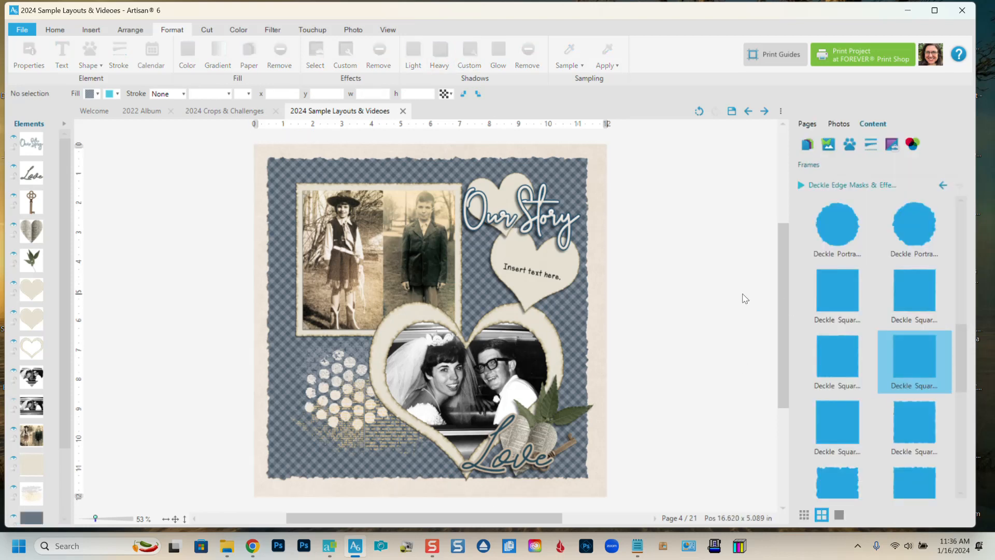
Step: Apply the second deckle landscape frame to the sepia photo of the two children
click(356, 213)
scroll(325, 195, up, 2)
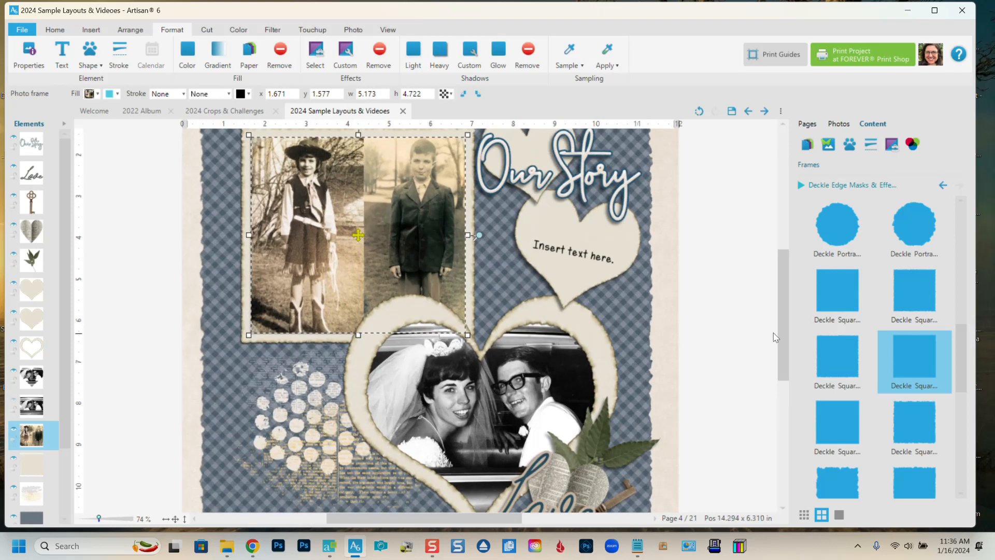
scroll(782, 332, up, 1)
scroll(783, 333, up, 3)
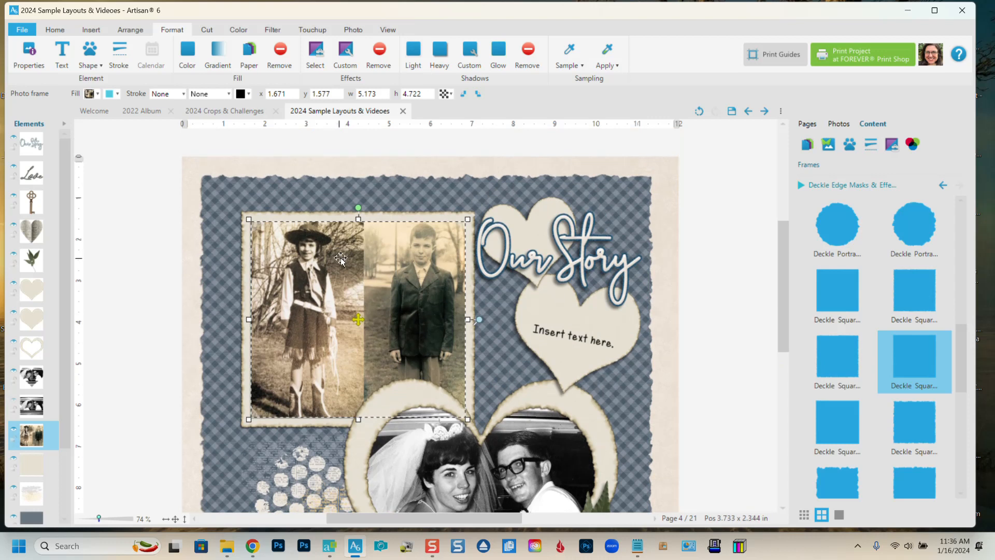
scroll(868, 357, down, 3)
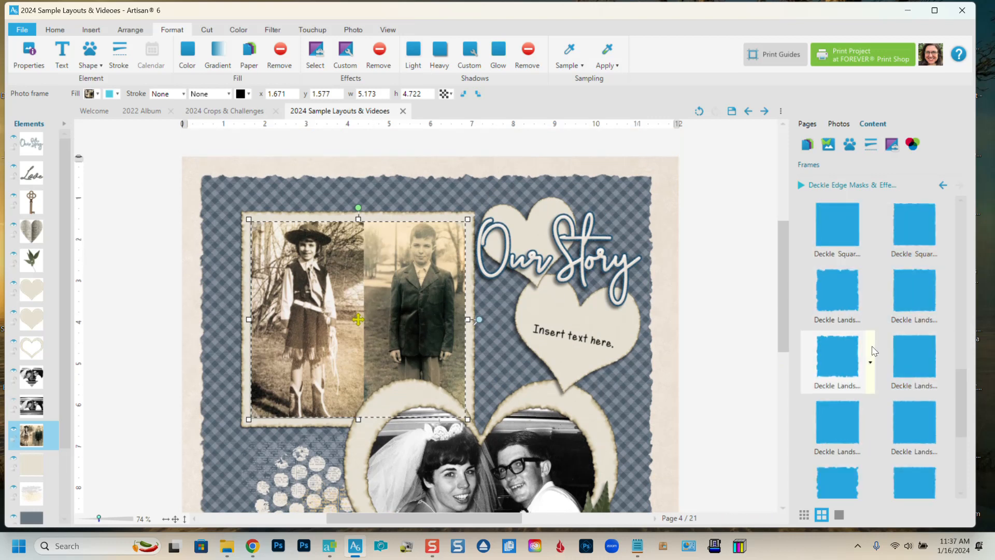
click(914, 296)
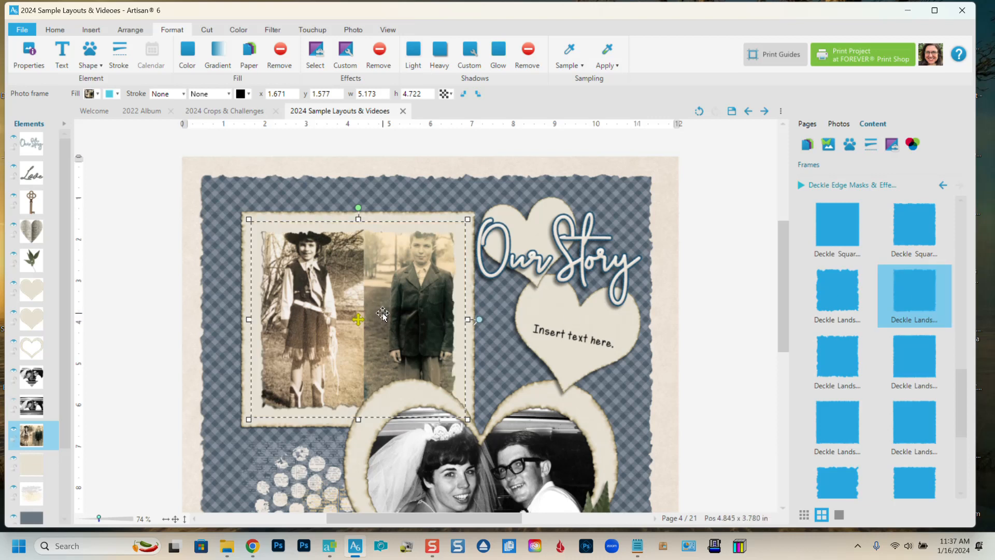
Step: Adjust the sepia photo's scale and position inside its deckle frame so both heads fit fully within the edge
drag(476, 322, 475, 320)
click(699, 307)
click(415, 311)
click(155, 313)
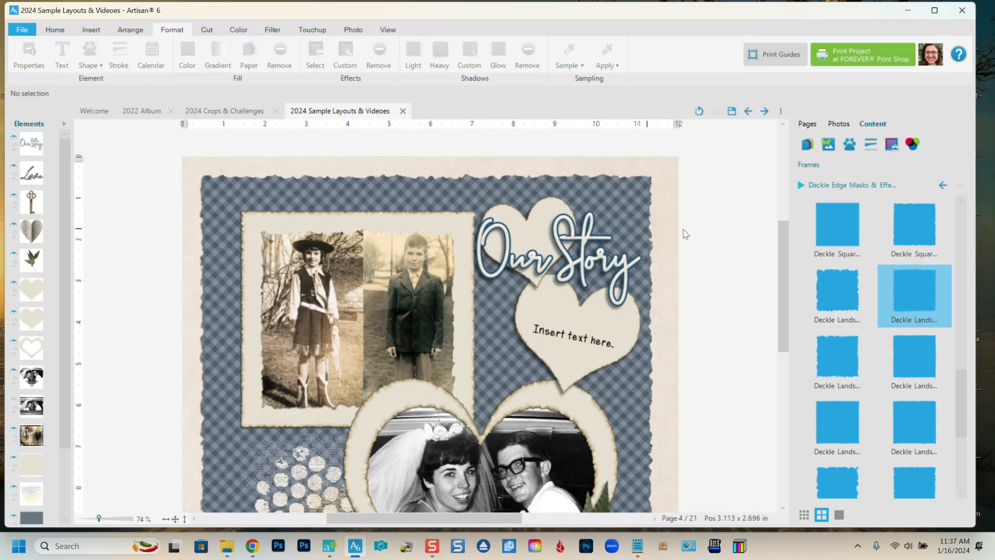
mouse_move(784, 275)
mouse_down()
mouse_move(793, 316)
mouse_move(782, 282)
mouse_up()
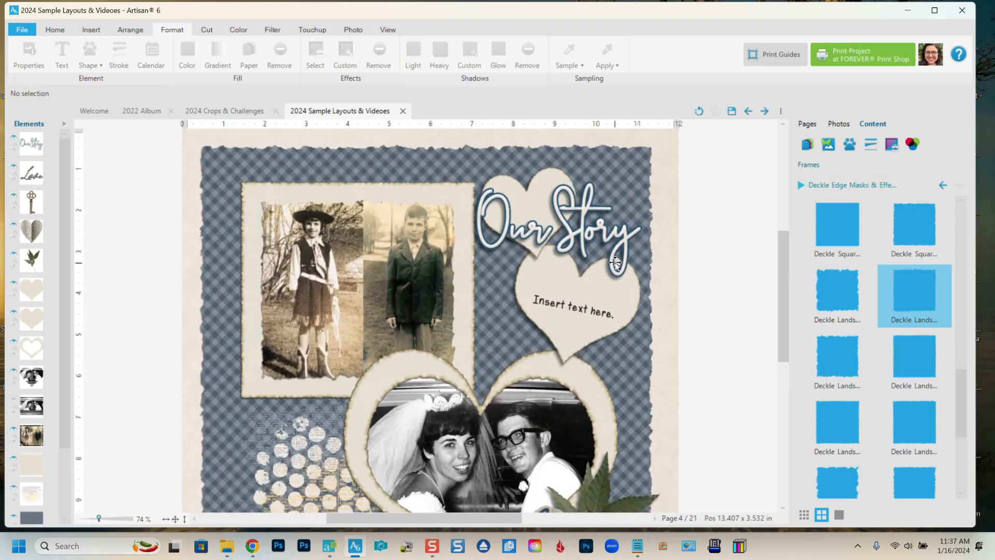
scroll(550, 267, down, 1)
scroll(550, 267, down, 1)
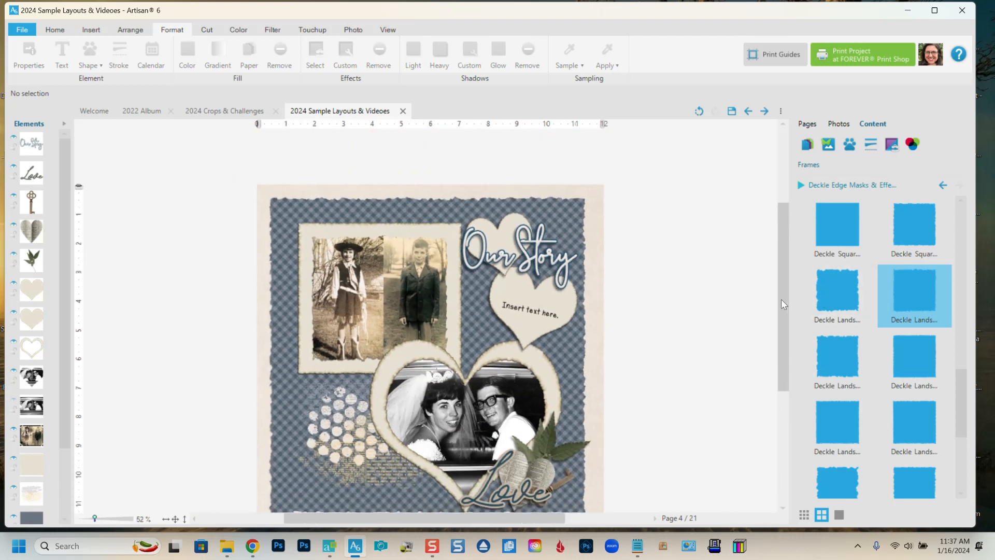
drag(782, 299, 779, 316)
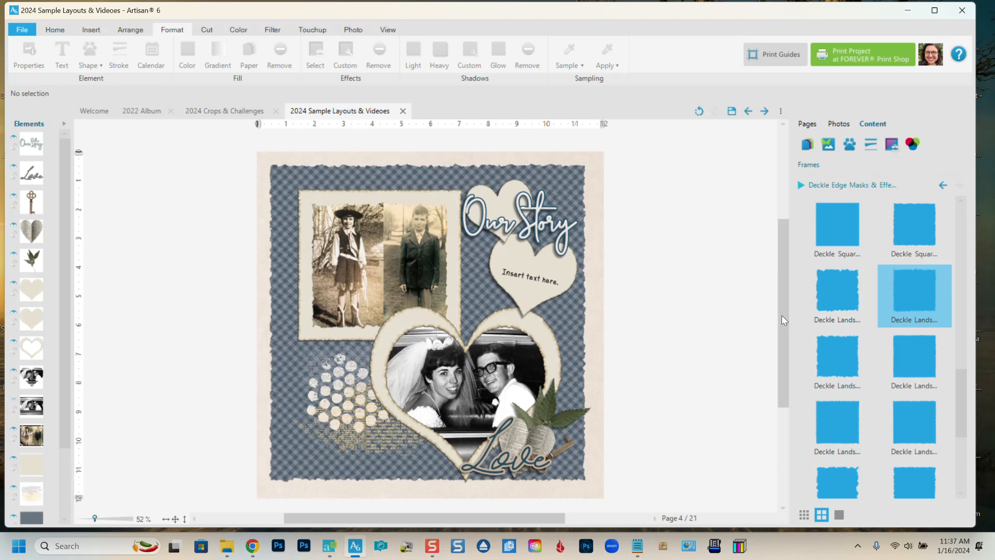